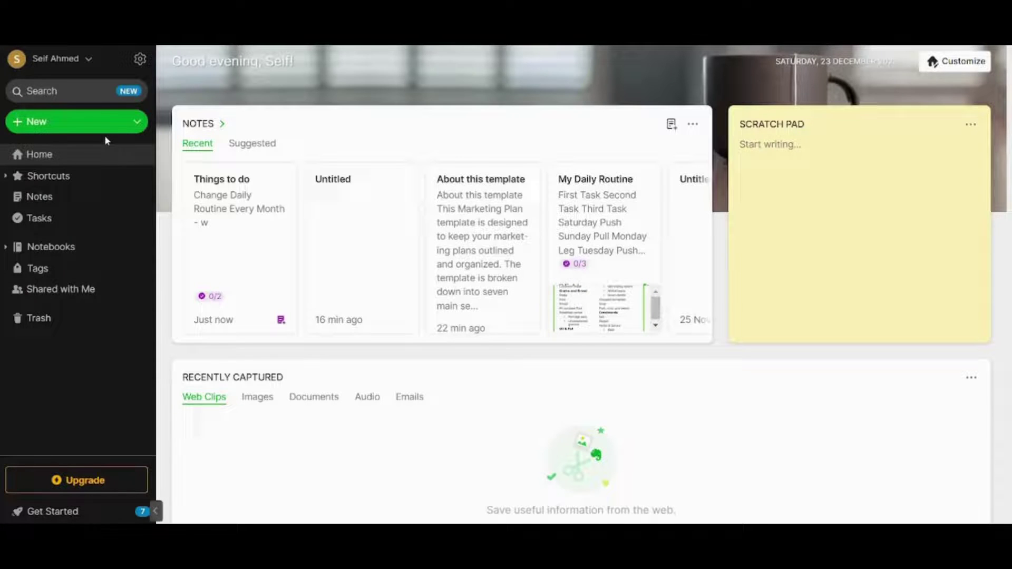
Step: Create a new notebook named 'company' in My Notebooks
{"action": "left_click", "coordinate": [118, 134]}
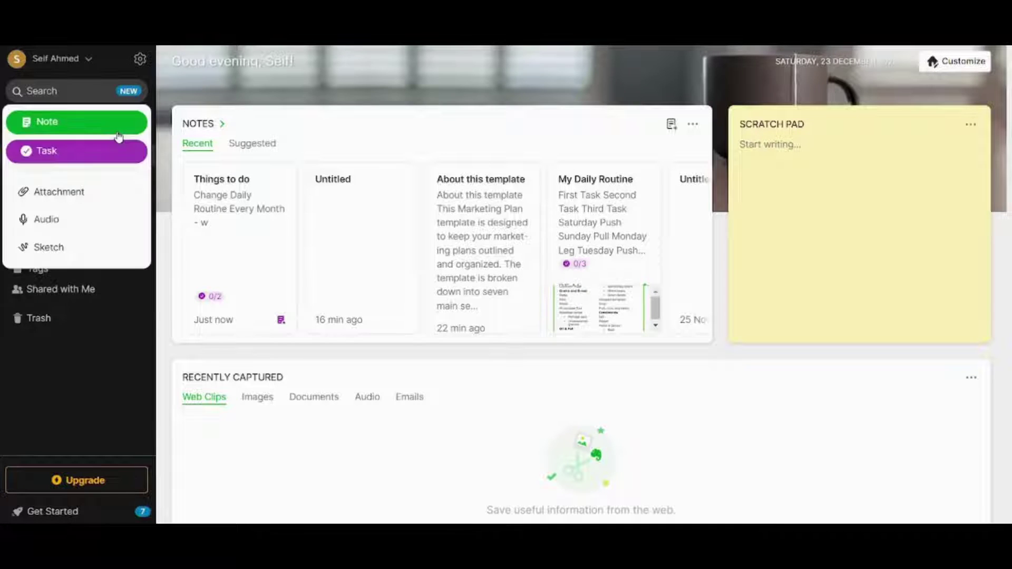
{"action": "key", "text": "Escape"}
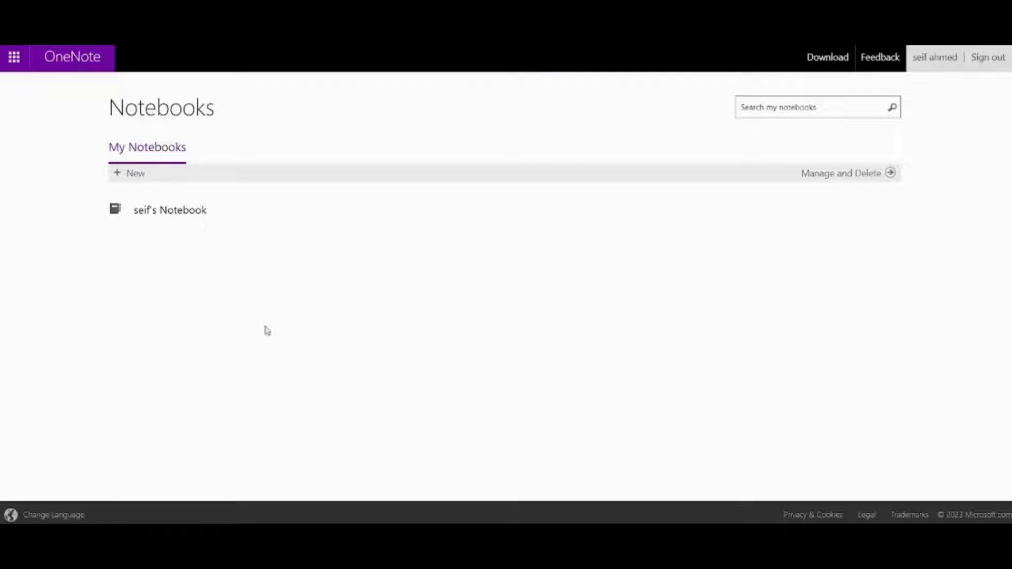
{"action": "left_click", "coordinate": [134, 175]}
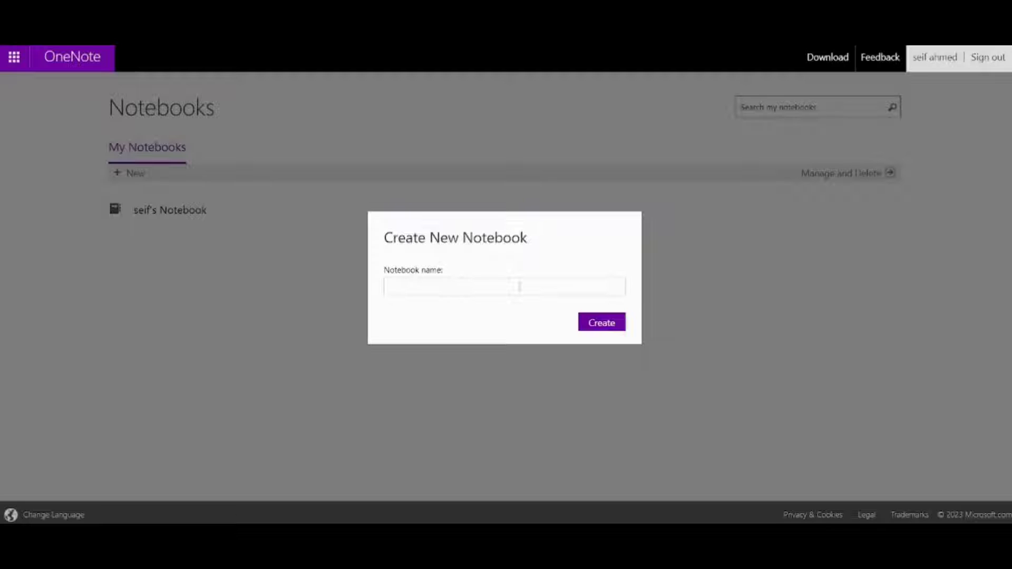
{"action": "type", "text": "company"}
{"action": "key", "text": "Return"}
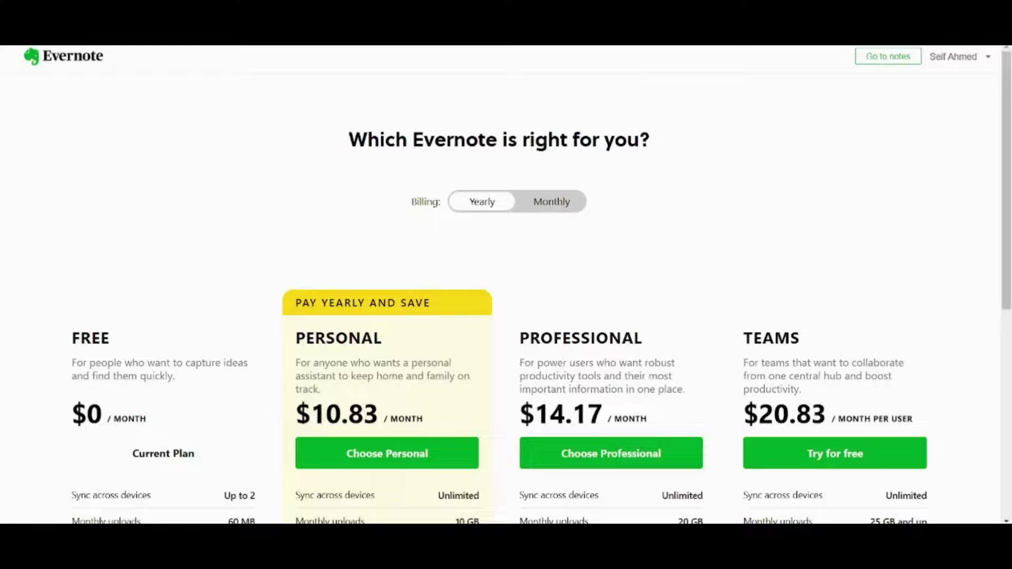
Step: Scroll through Evernote's pricing page comparing the Free, Personal, Professional and Teams plans
{"action": "scroll", "coordinate": [474, 243], "scroll_direction": "down", "scroll_amount": 4}
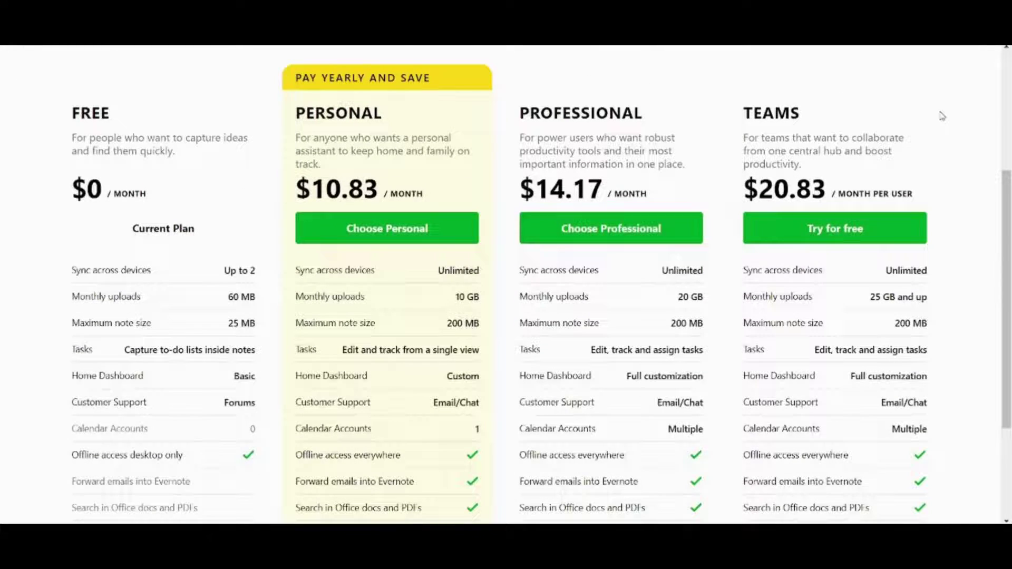
{"action": "scroll", "coordinate": [1006, 295], "scroll_direction": "down", "scroll_amount": 1}
{"action": "scroll", "coordinate": [999, 279], "scroll_direction": "down", "scroll_amount": 1}
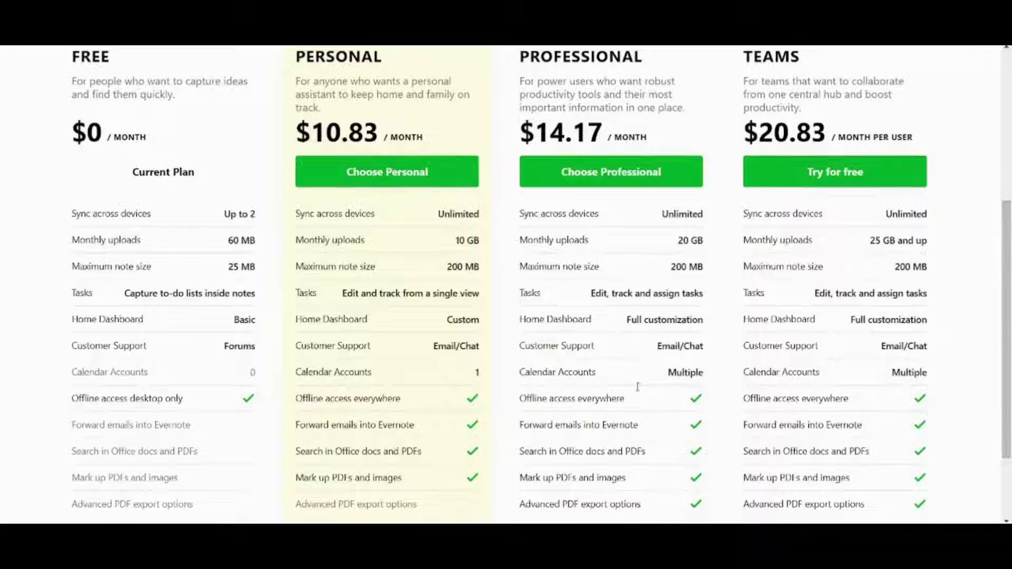
{"action": "scroll", "coordinate": [1007, 318], "scroll_direction": "down", "scroll_amount": 2}
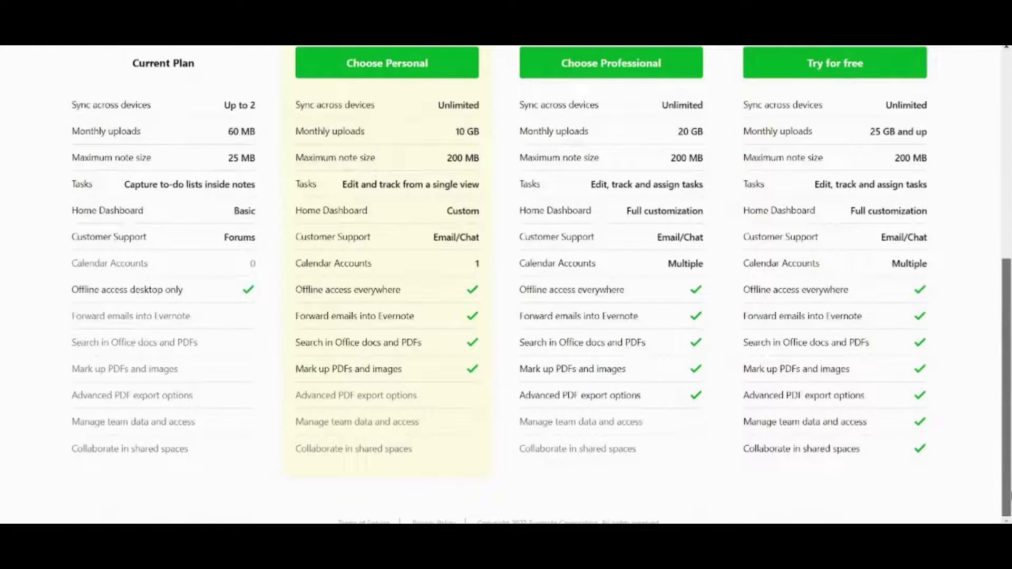
{"action": "scroll", "coordinate": [1008, 318], "scroll_direction": "up", "scroll_amount": 4}
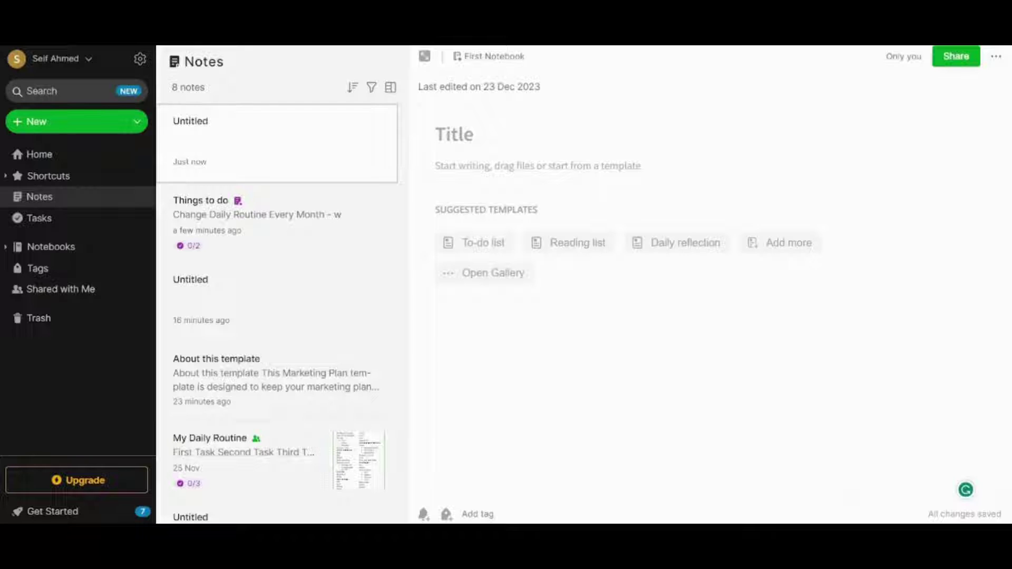
{"action": "left_click", "coordinate": [511, 140]}
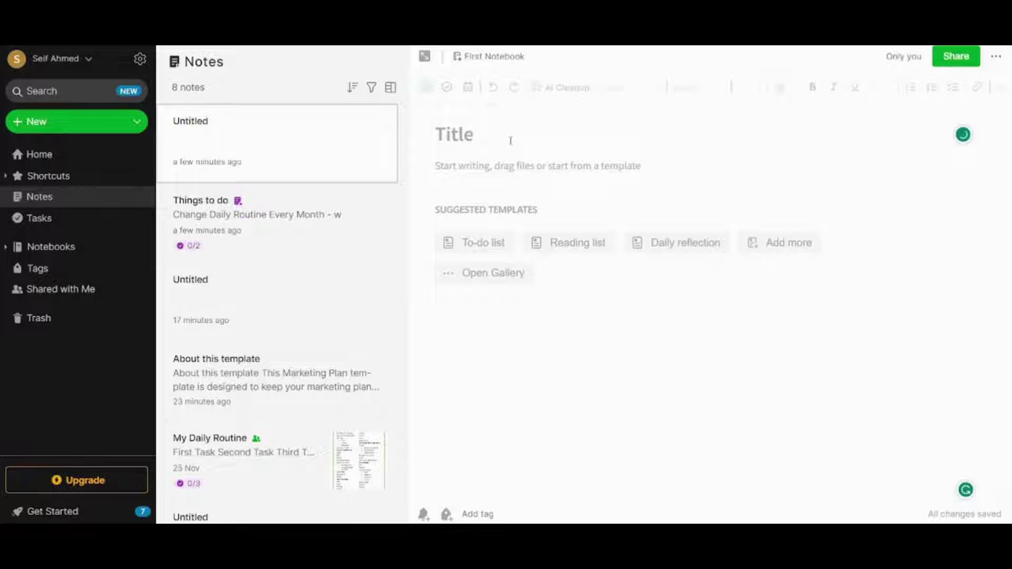
{"action": "left_click", "coordinate": [510, 140]}
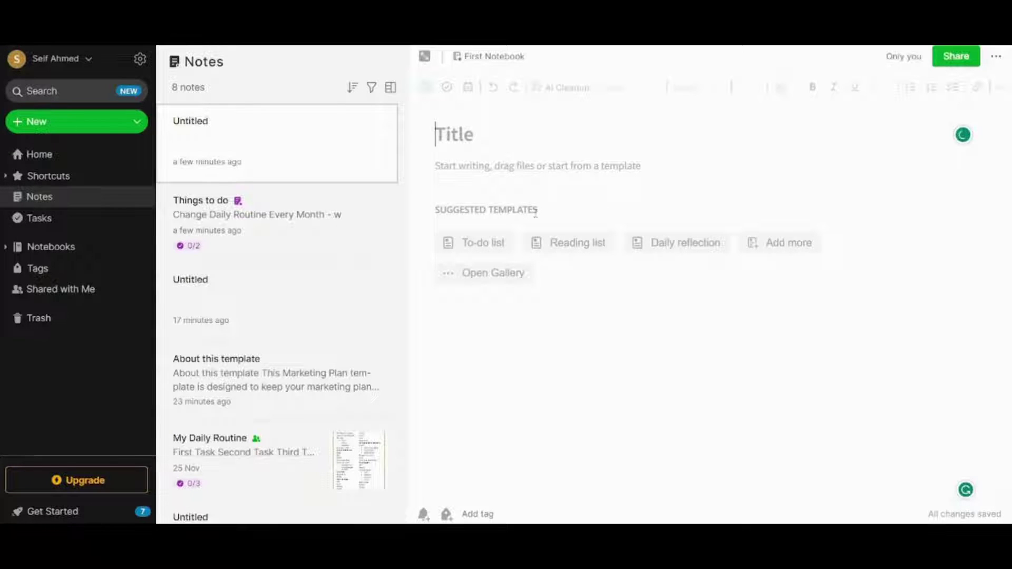
Step: Fill the blank note with the Marketing Plan template from the Template Gallery
{"action": "left_click", "coordinate": [480, 280]}
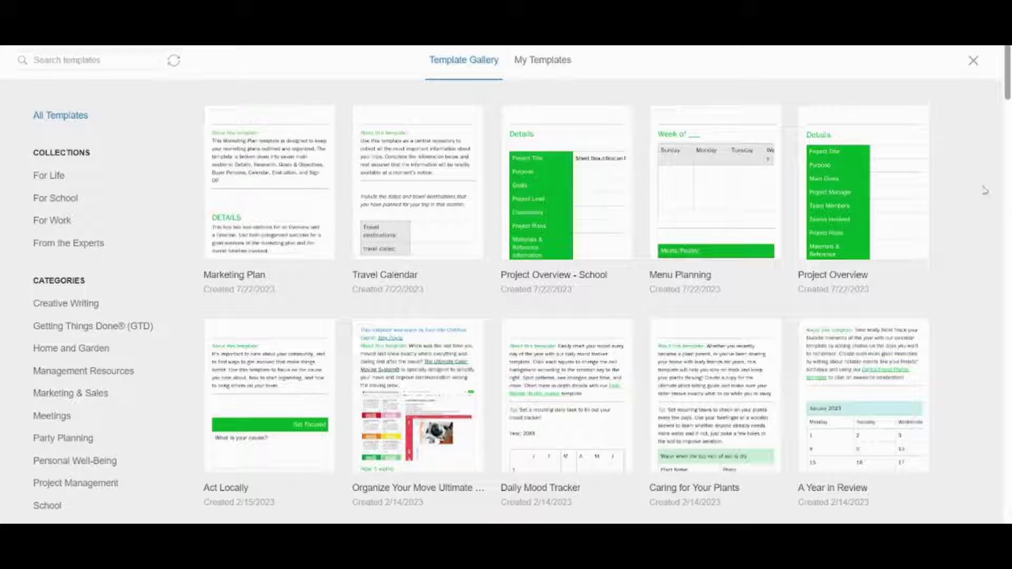
{"action": "left_click_drag", "start_coordinate": [1008, 58], "coordinate": [980, 95]}
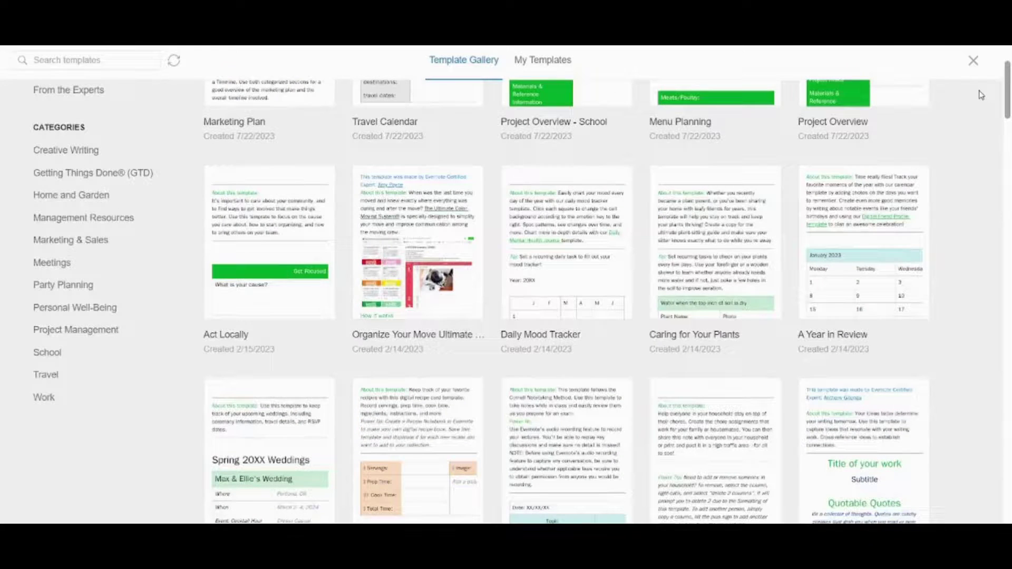
{"action": "scroll", "coordinate": [211, 158], "scroll_direction": "up", "scroll_amount": 3}
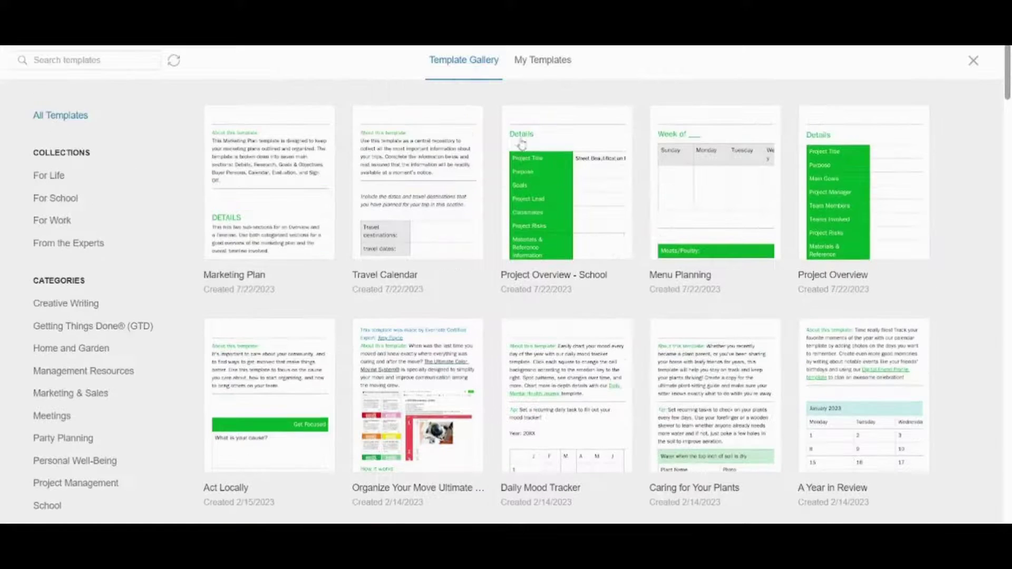
{"action": "left_click", "coordinate": [226, 173]}
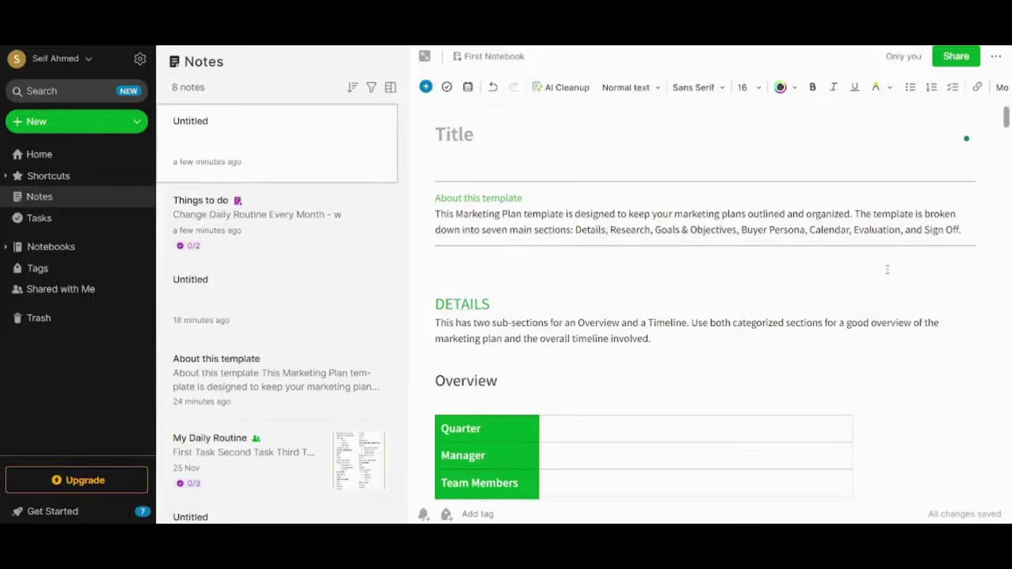
{"action": "mouse_move", "coordinate": [1006, 117]}
{"action": "left_mouse_down"}
{"action": "mouse_move", "coordinate": [1007, 152]}
{"action": "mouse_move", "coordinate": [1006, 118]}
{"action": "left_mouse_up"}
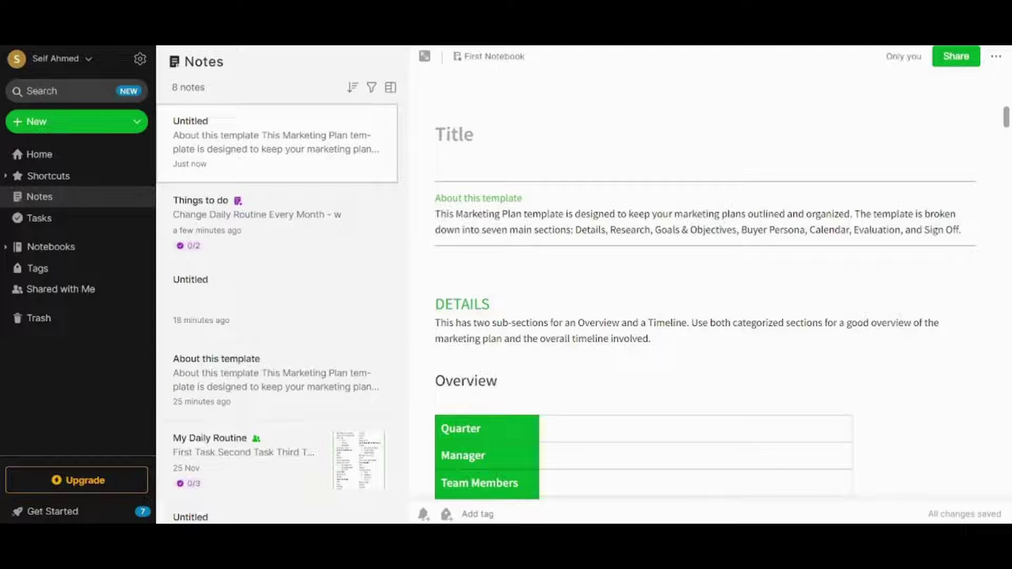
{"action": "left_click_drag", "start_coordinate": [1006, 114], "coordinate": [1007, 63]}
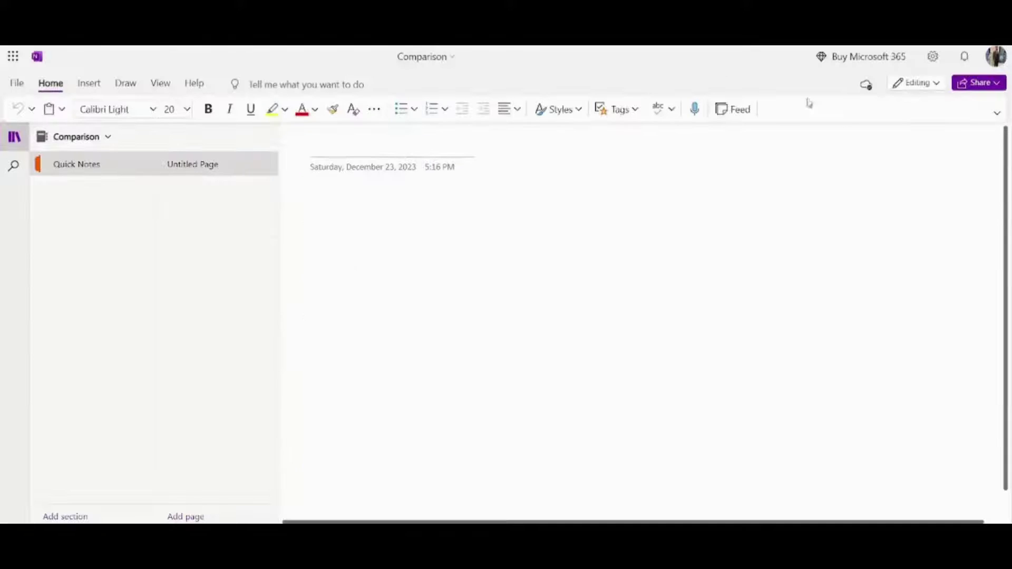
Step: Check the sync status to confirm the Comparison page was just saved
{"action": "left_click", "coordinate": [870, 89]}
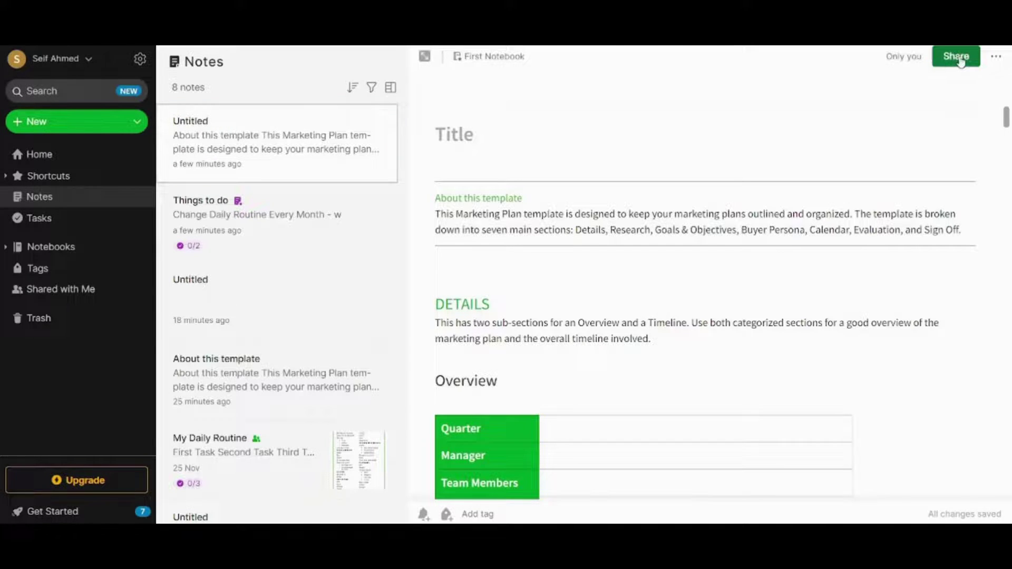
Step: Enable a view-only shareable link for the Untitled Marketing Plan note, then close sharing
{"action": "left_click", "coordinate": [959, 59]}
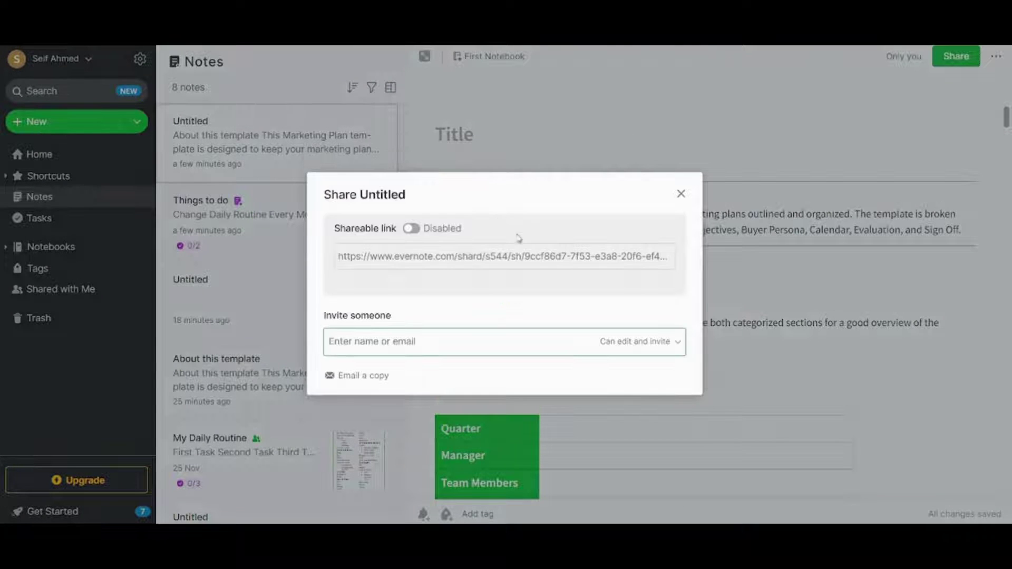
{"action": "left_click", "coordinate": [411, 228]}
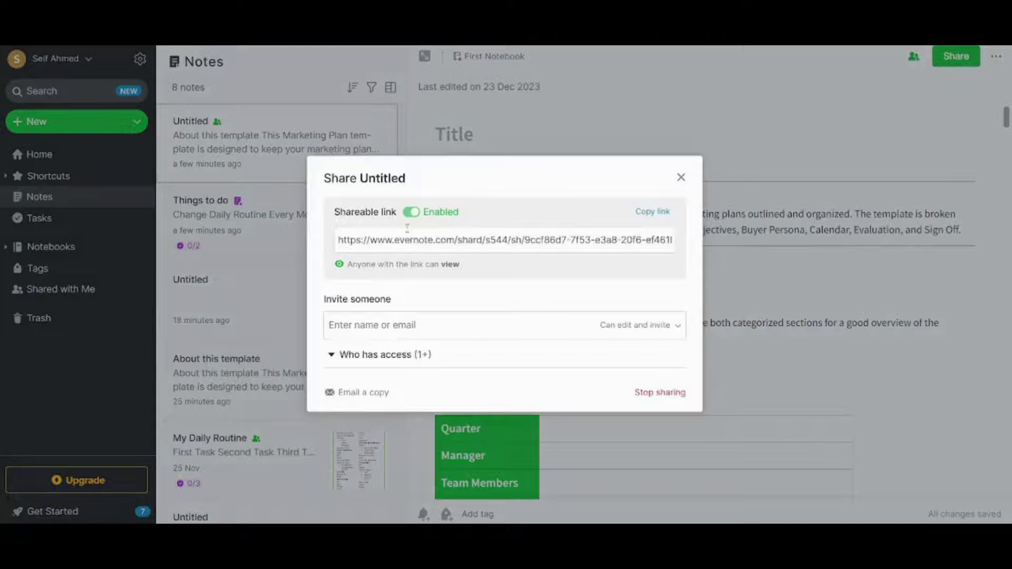
{"action": "left_click", "coordinate": [375, 290]}
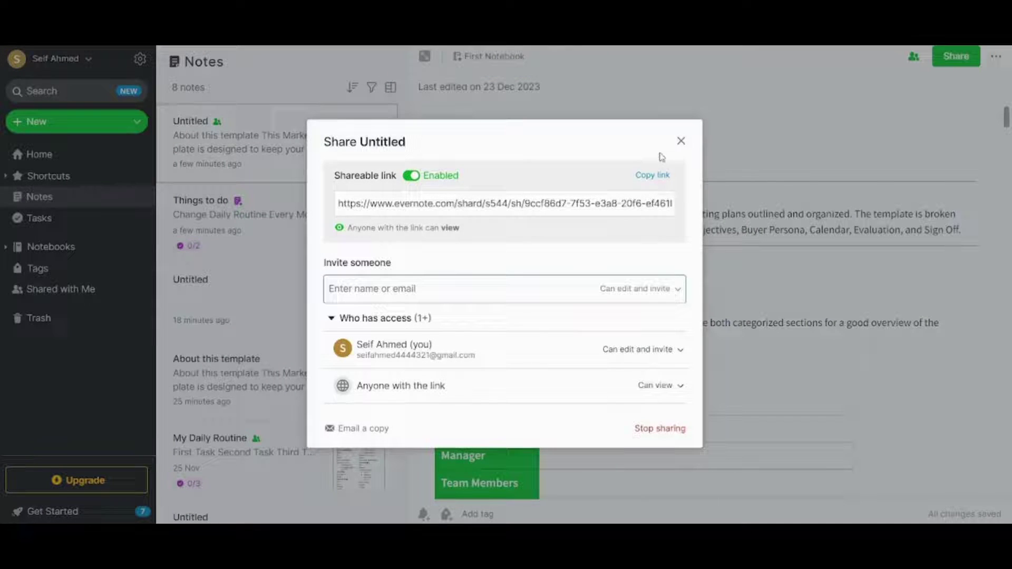
{"action": "left_click", "coordinate": [680, 143]}
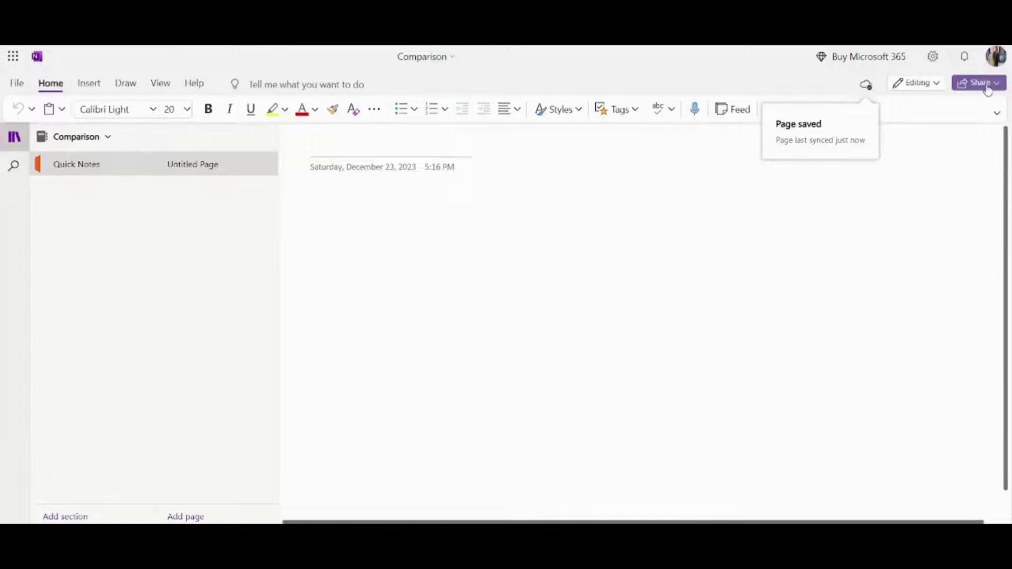
Step: Copy an edit link for the entire Comparison notebook
{"action": "left_click", "coordinate": [988, 86]}
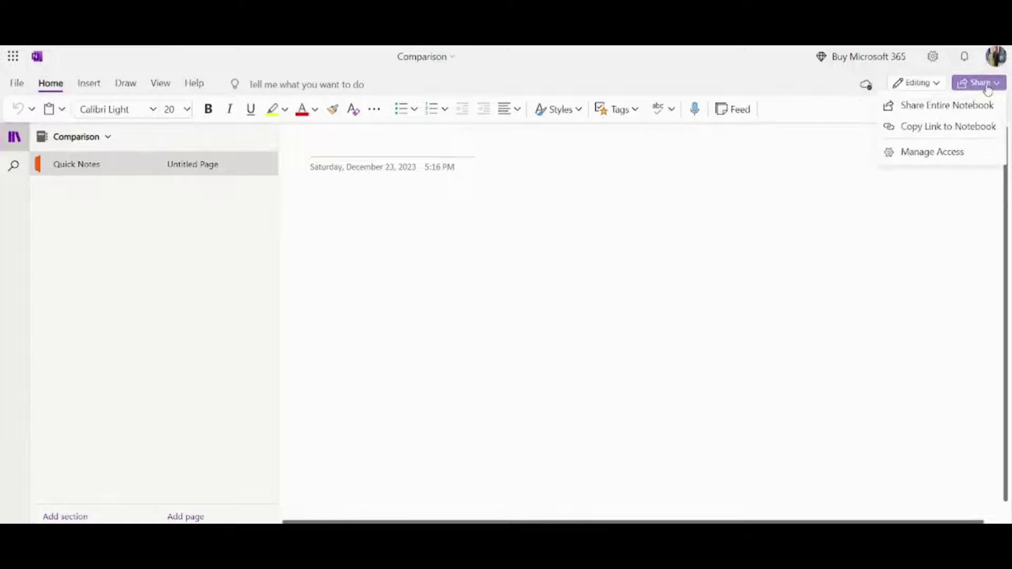
{"action": "left_click", "coordinate": [918, 112]}
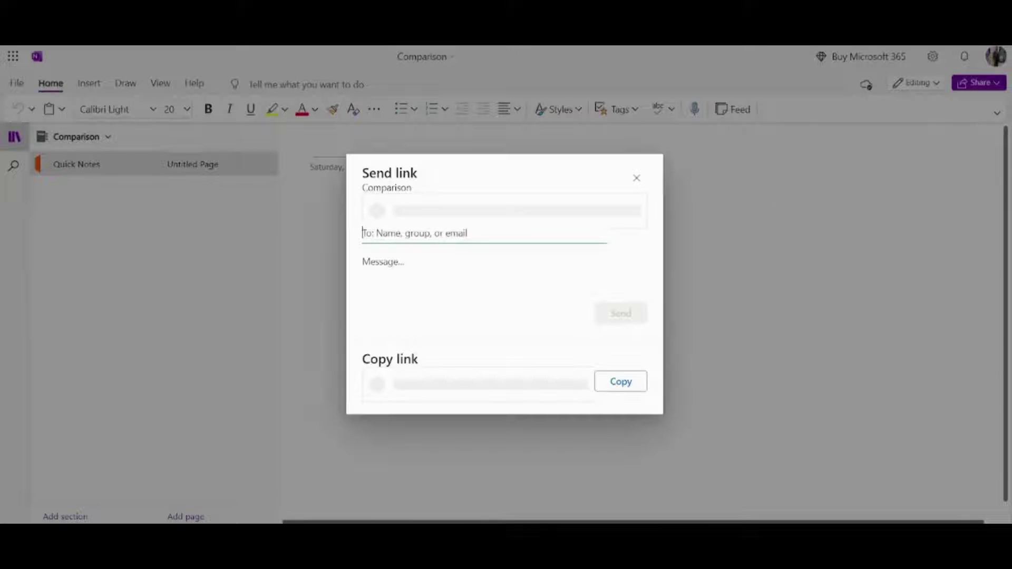
{"action": "left_click", "coordinate": [630, 384]}
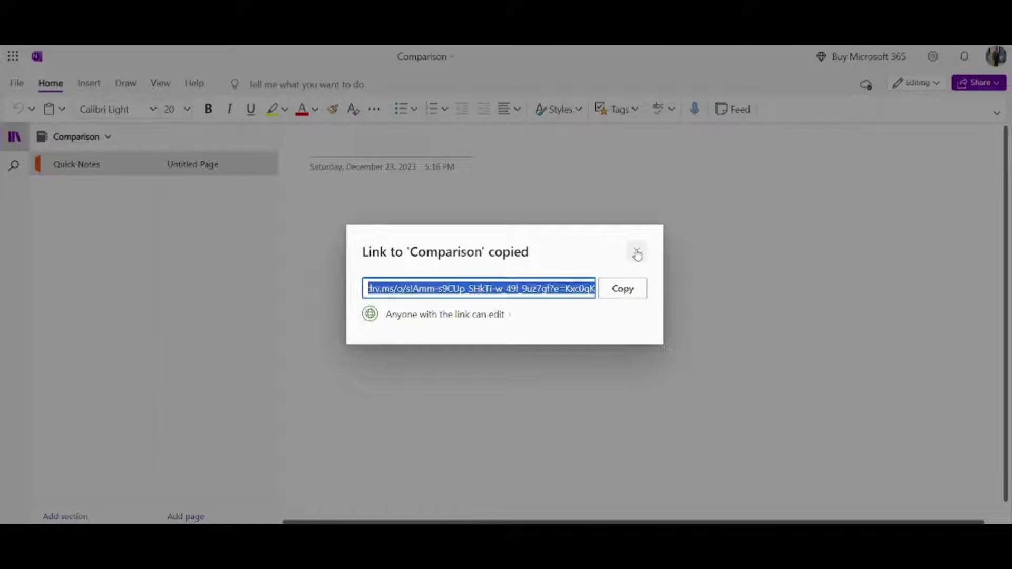
{"action": "left_click", "coordinate": [637, 254]}
Step: Reopen the whole-notebook Send link window and close it again
{"action": "left_click", "coordinate": [985, 84]}
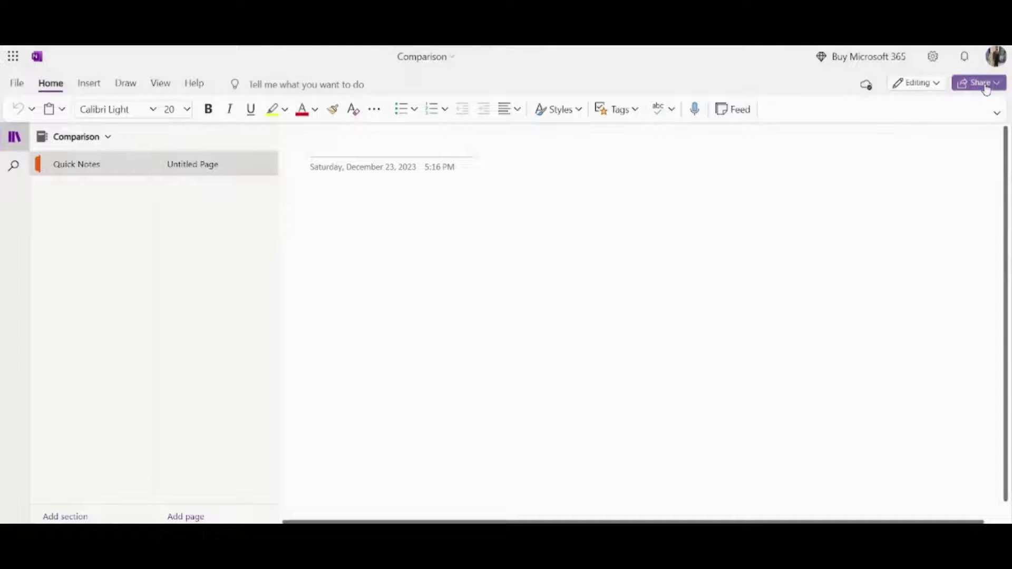
{"action": "left_click", "coordinate": [910, 105]}
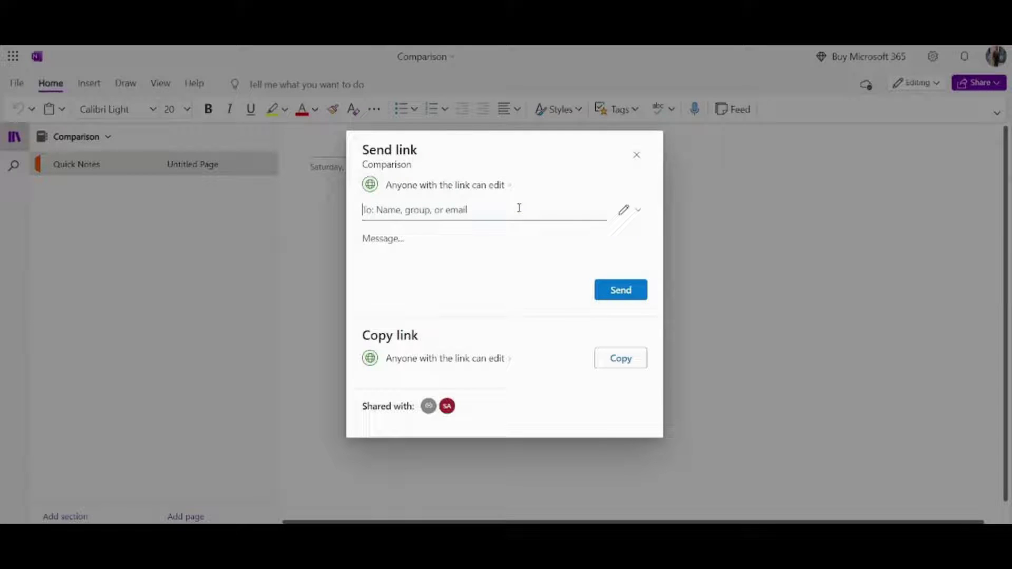
{"action": "left_click", "coordinate": [638, 156]}
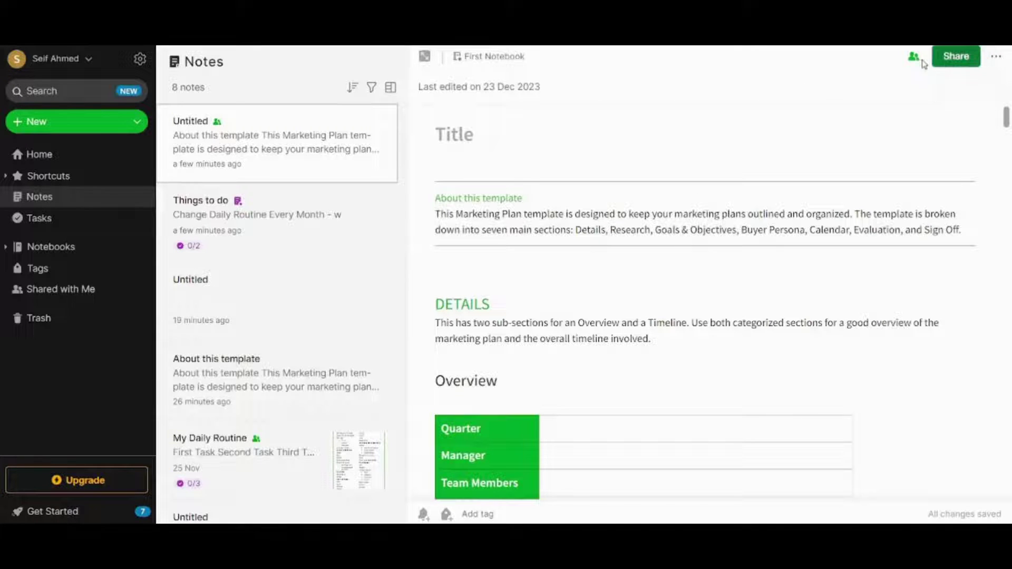
Step: Open the Marketing Plan note's print preview from the More actions menu
{"action": "left_click", "coordinate": [998, 57]}
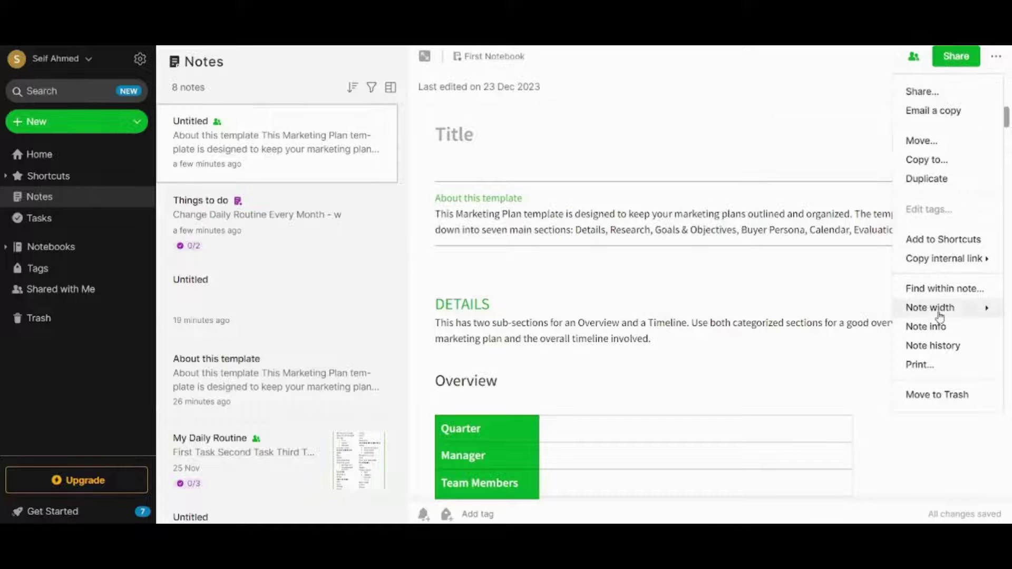
{"action": "left_click", "coordinate": [927, 362]}
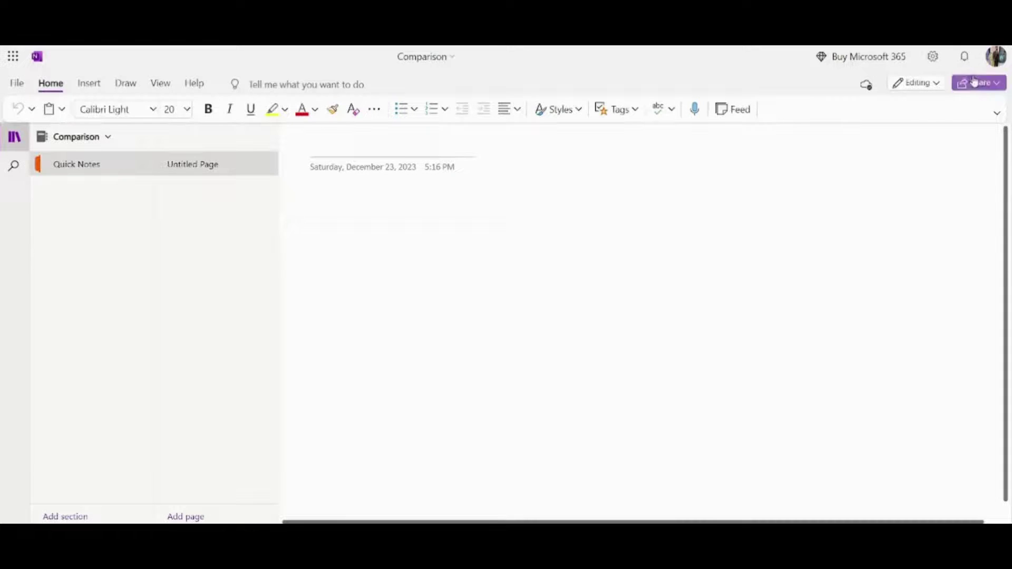
Step: Open the Send link window for sharing the entire Comparison notebook
{"action": "left_click", "coordinate": [974, 84]}
{"action": "left_click", "coordinate": [920, 107]}
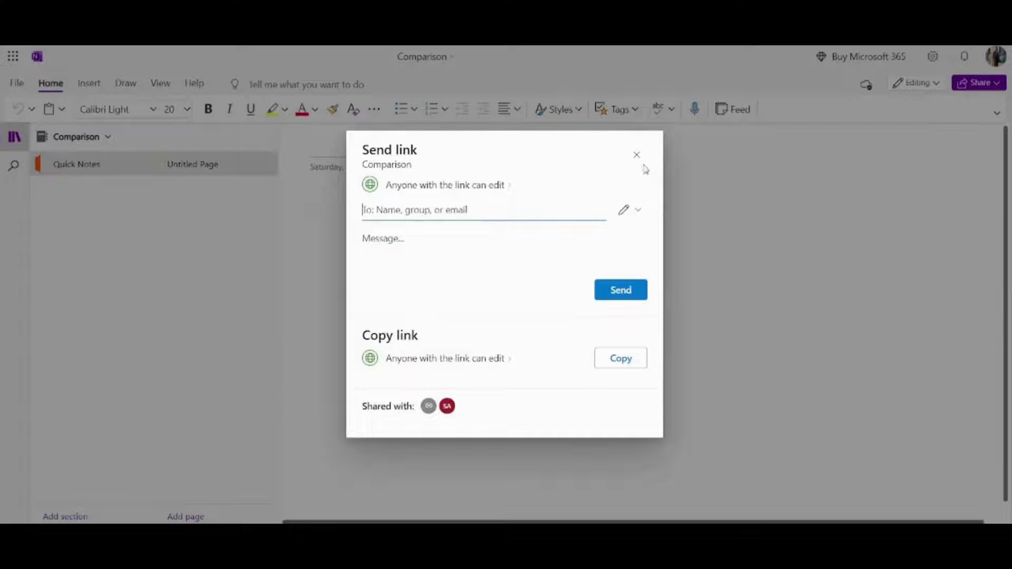
Step: Close the Send link dialog, then open and close the Settings panel
{"action": "left_click", "coordinate": [636, 155]}
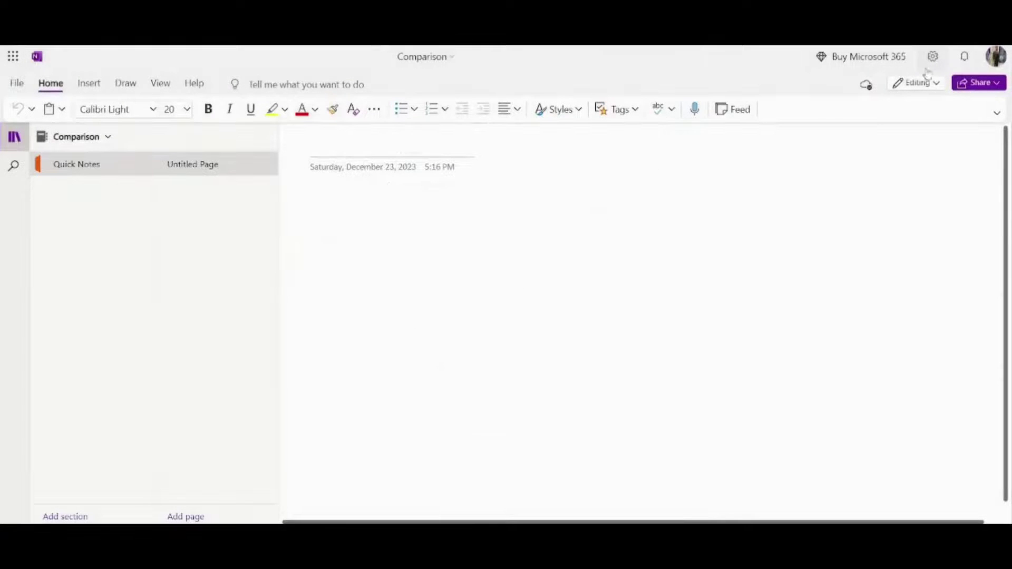
{"action": "left_click", "coordinate": [929, 69]}
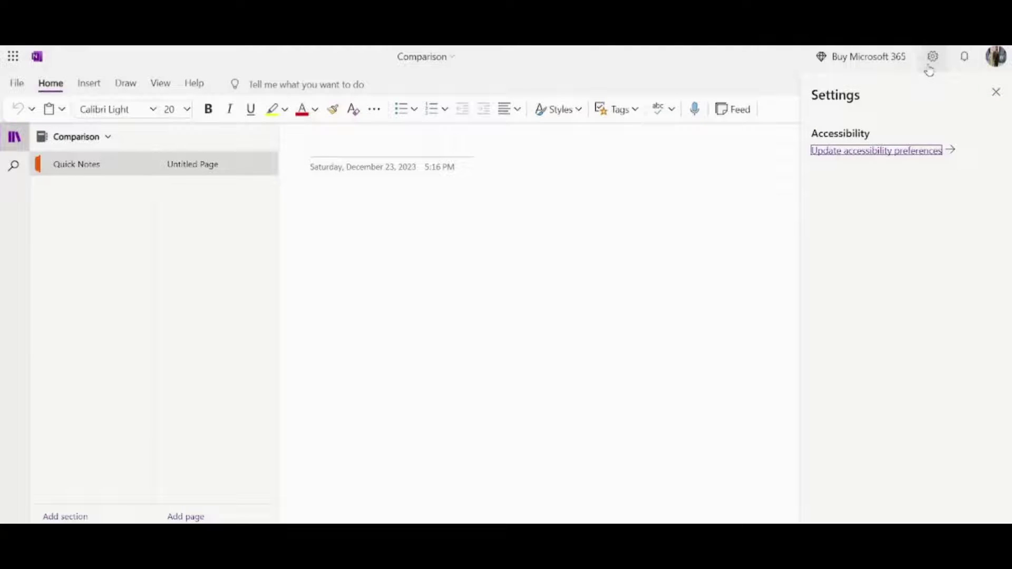
{"action": "left_click", "coordinate": [996, 93]}
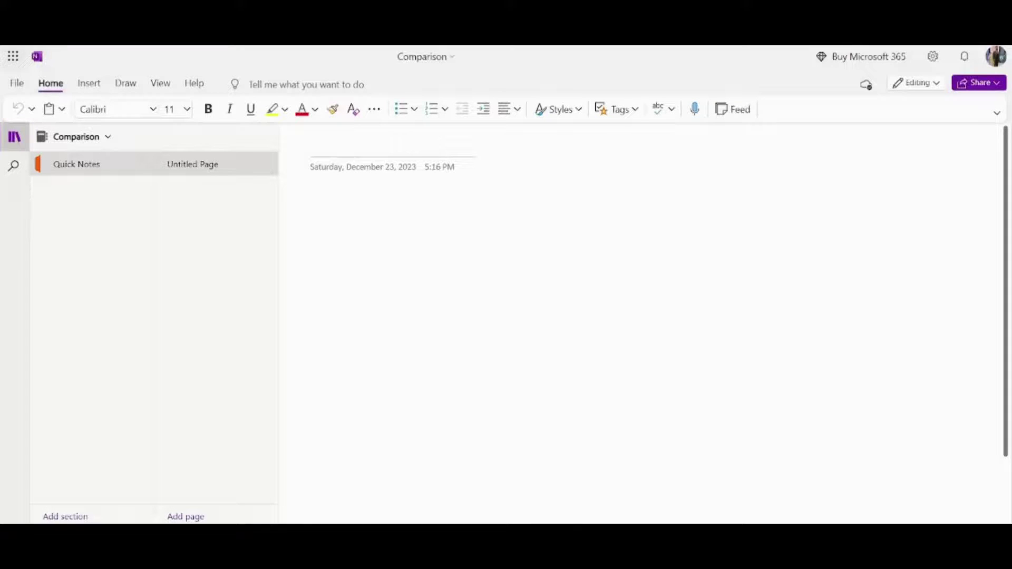
Step: Preview the blank page's print output through File > Print, set to Save as PDF
{"action": "left_click", "coordinate": [20, 84]}
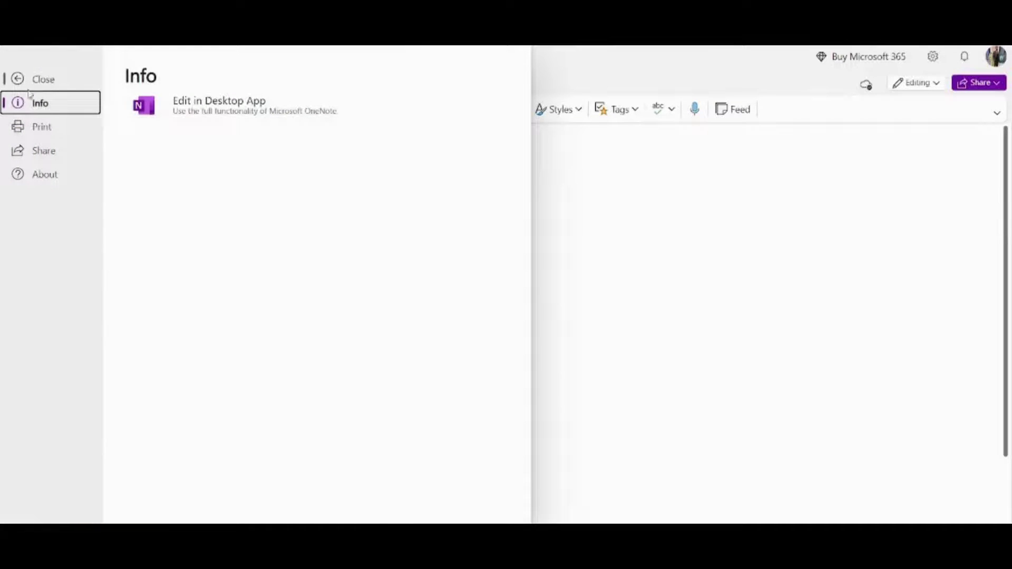
{"action": "left_click", "coordinate": [52, 130]}
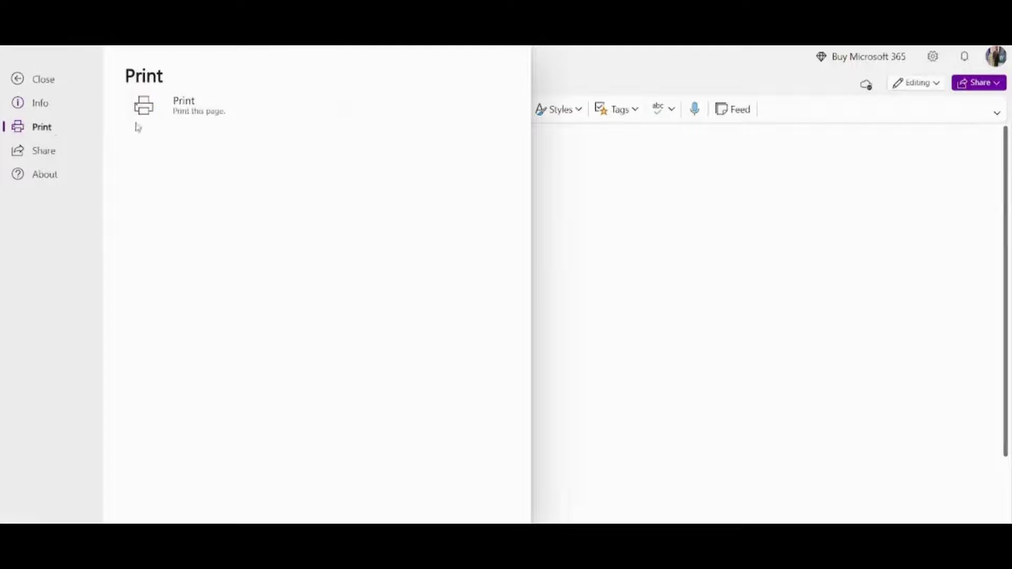
{"action": "left_click", "coordinate": [227, 113]}
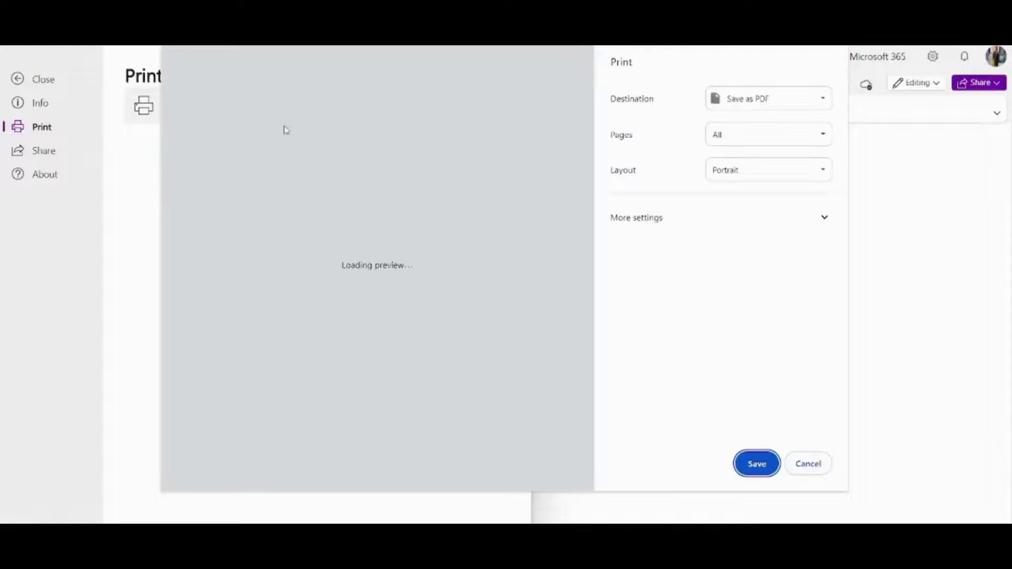
{"action": "left_click", "coordinate": [770, 104]}
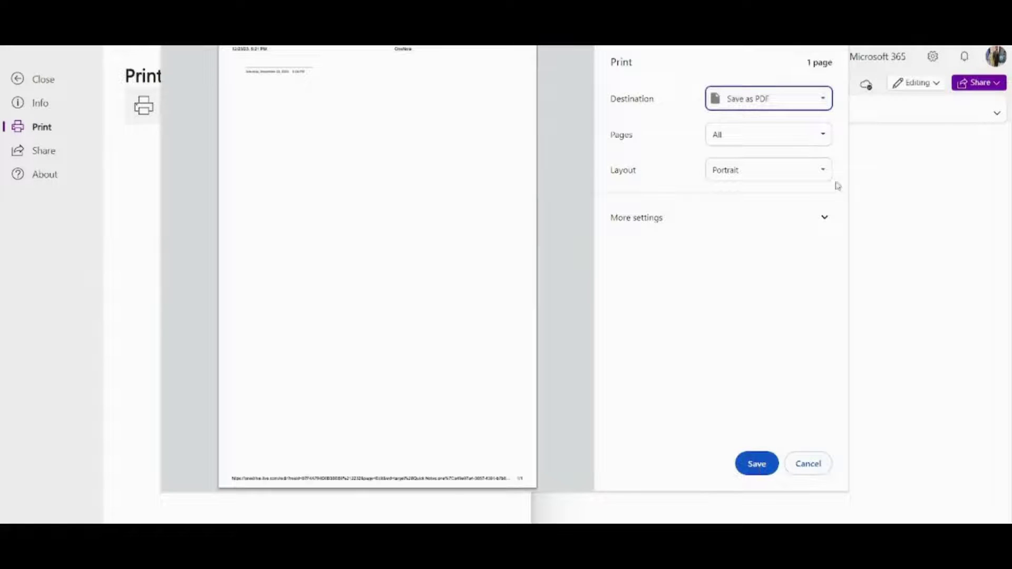
{"action": "left_click", "coordinate": [916, 203]}
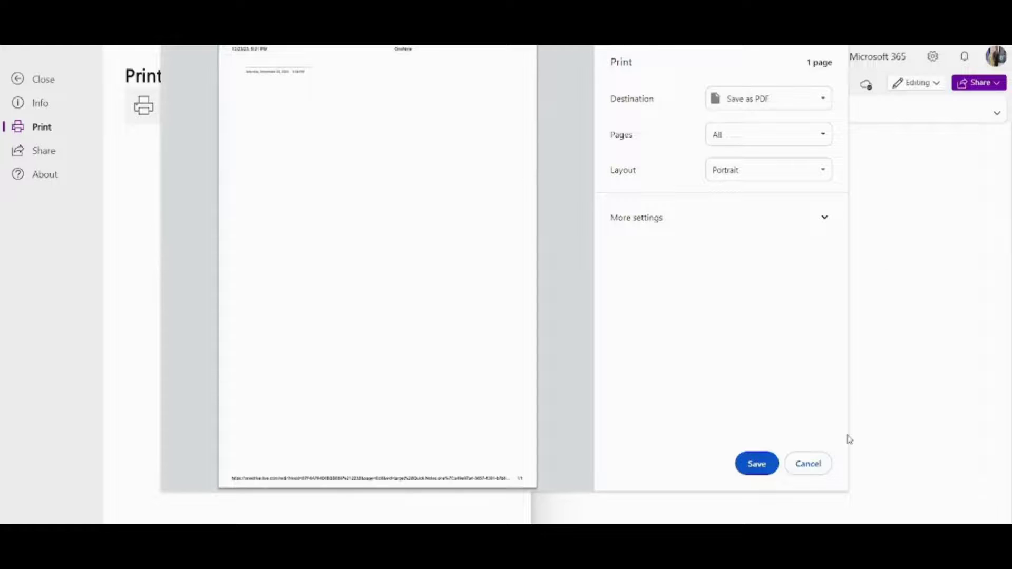
Step: Cancel Evernote's print dialog and run AI Note Cleanup on the Marketing Plan note
{"action": "left_click", "coordinate": [810, 464]}
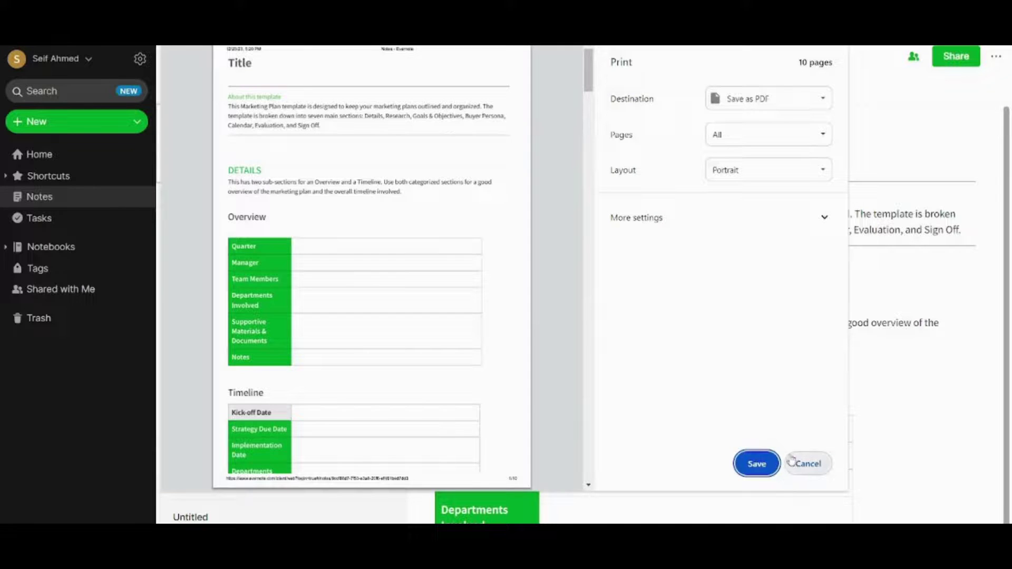
{"action": "left_click", "coordinate": [800, 474]}
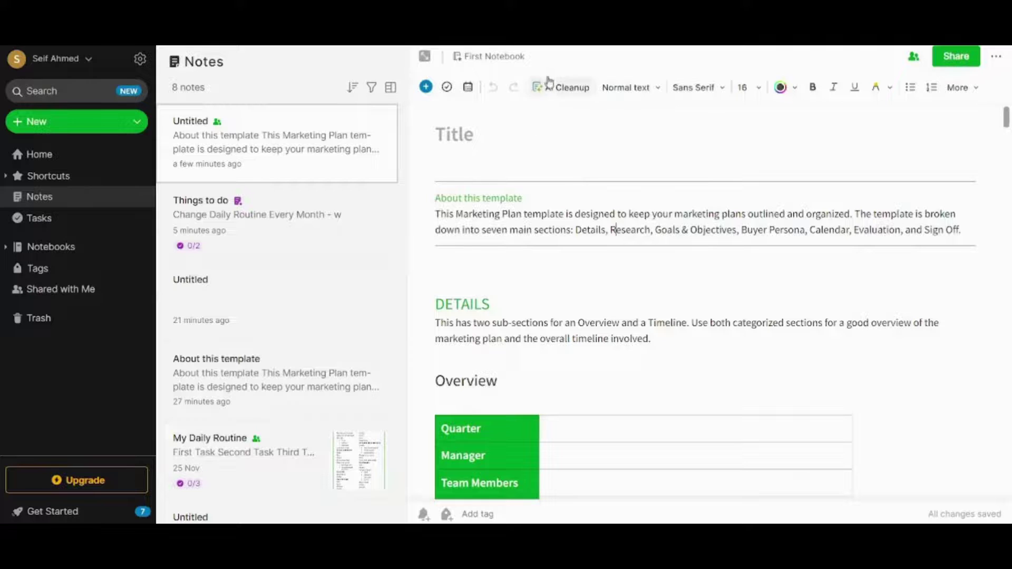
{"action": "left_click", "coordinate": [572, 90]}
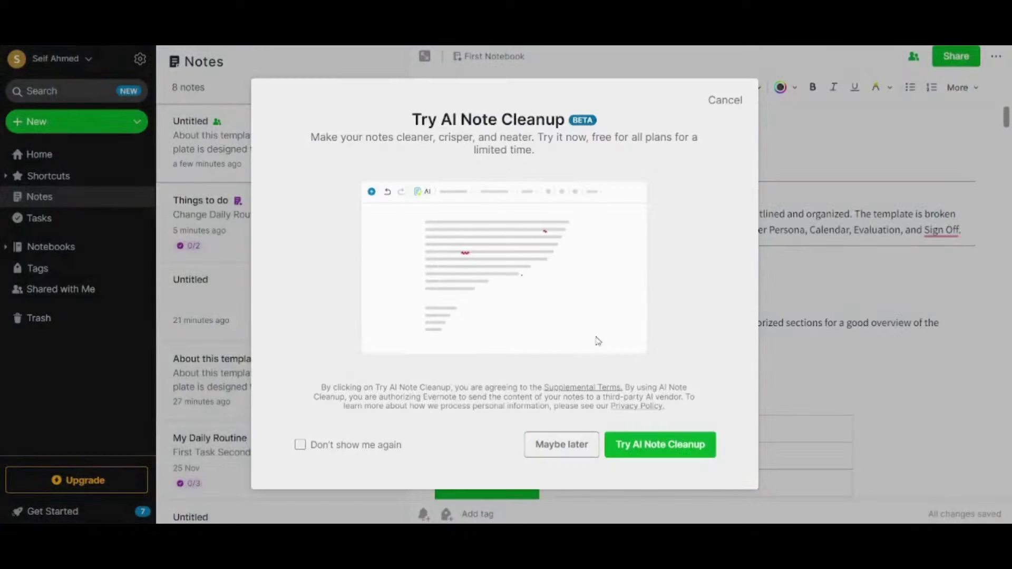
{"action": "left_click", "coordinate": [665, 442]}
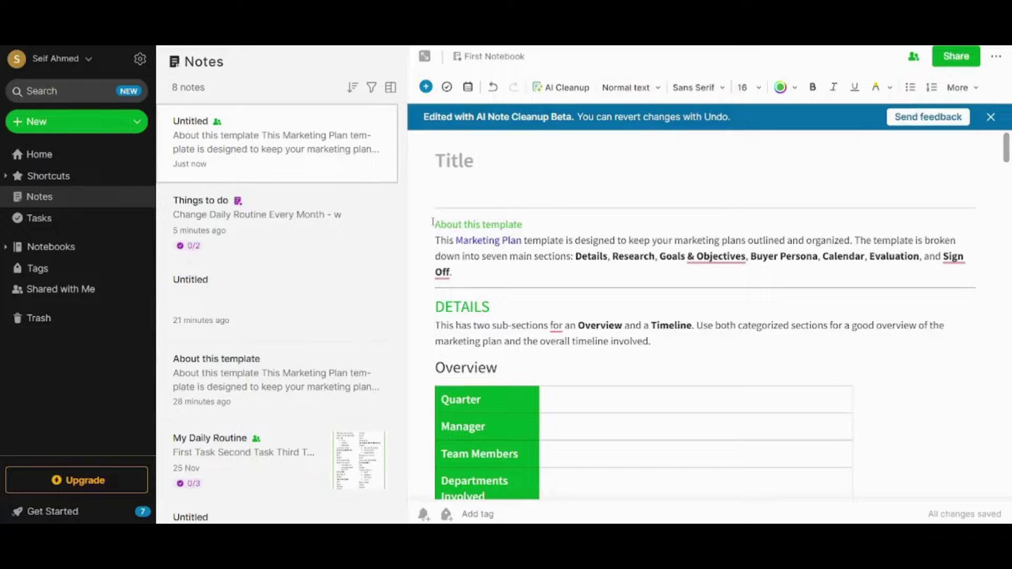
Step: Select the cleaned-up 'About this template' paragraph and the bolded section names Details through Sign Off
{"action": "left_click_drag", "start_coordinate": [436, 224], "coordinate": [618, 271]}
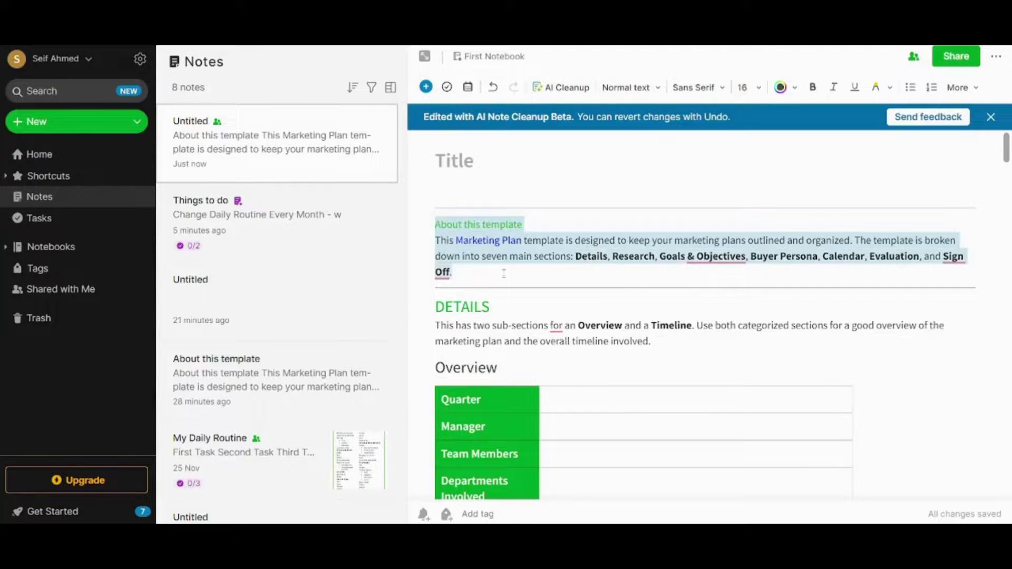
{"action": "left_click", "coordinate": [565, 272]}
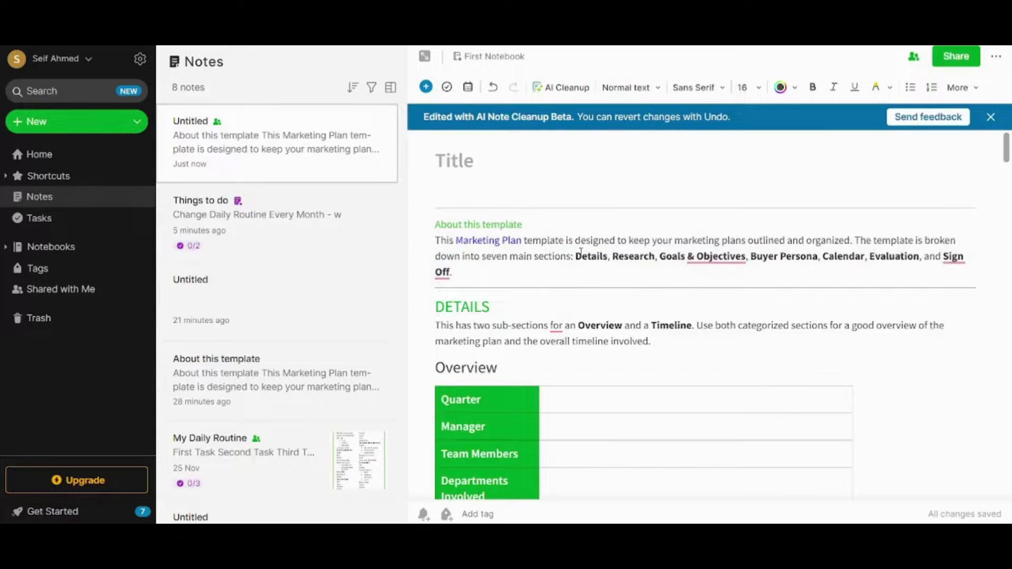
{"action": "left_click_drag", "start_coordinate": [577, 257], "coordinate": [452, 272]}
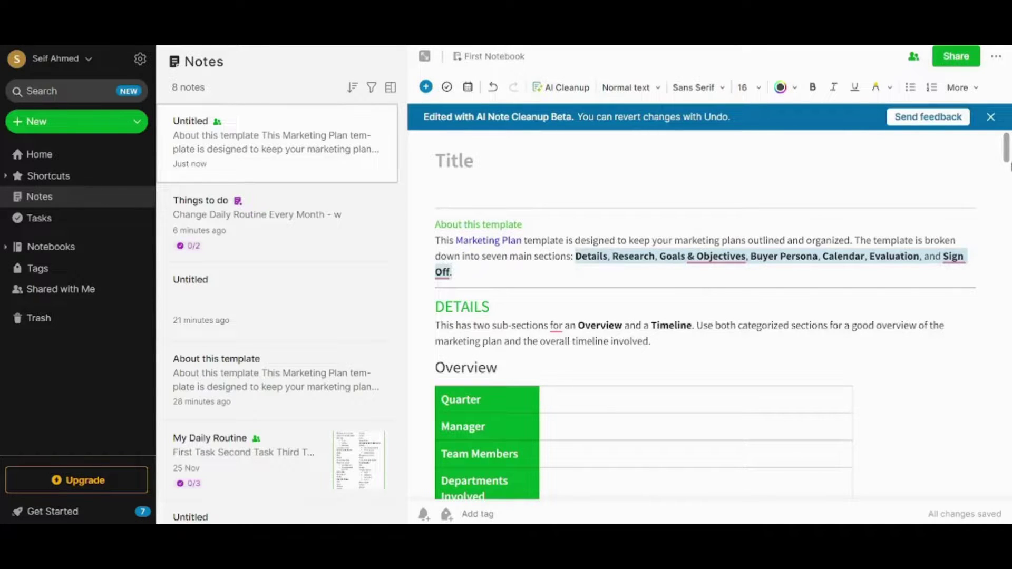
Step: Scroll through the Marketing Plan note and dismiss the blue AI Note Cleanup banner
{"action": "scroll", "coordinate": [709, 315], "scroll_direction": "down", "scroll_amount": 9}
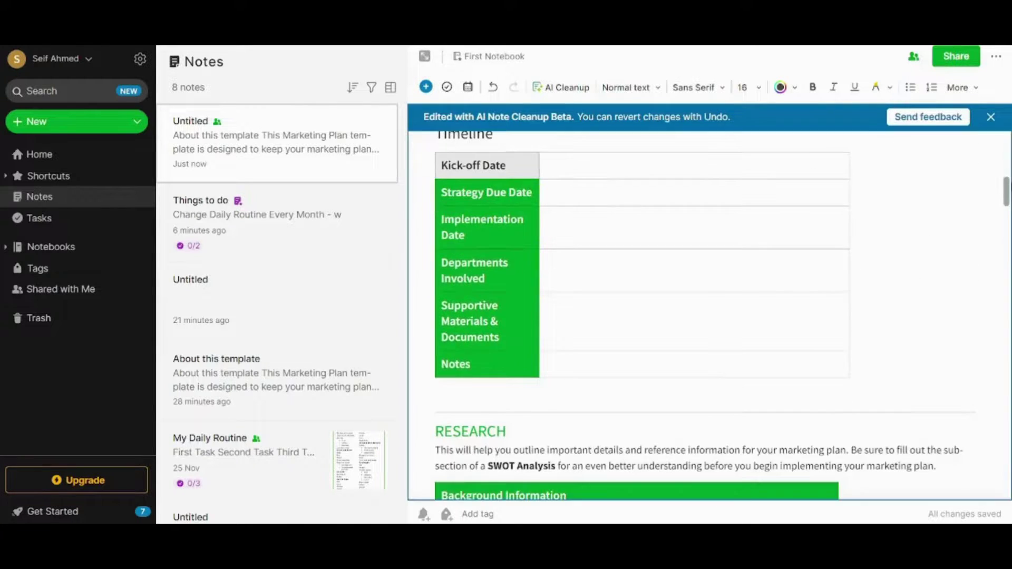
{"action": "left_click_drag", "start_coordinate": [1007, 199], "coordinate": [1007, 145]}
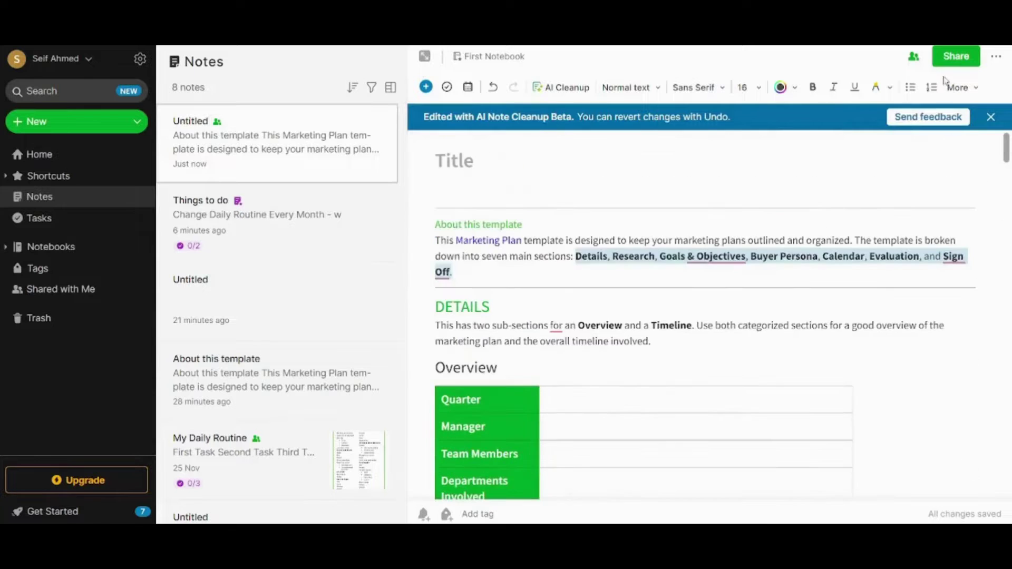
{"action": "left_click", "coordinate": [991, 117]}
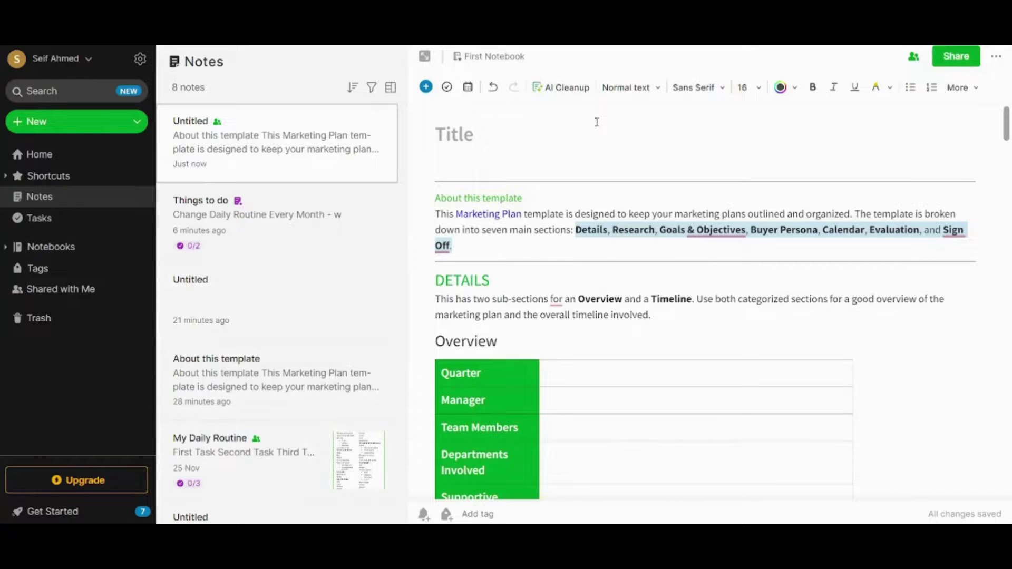
Step: Check the New menu without creating anything, then open the My Daily Routine note
{"action": "left_click", "coordinate": [132, 128]}
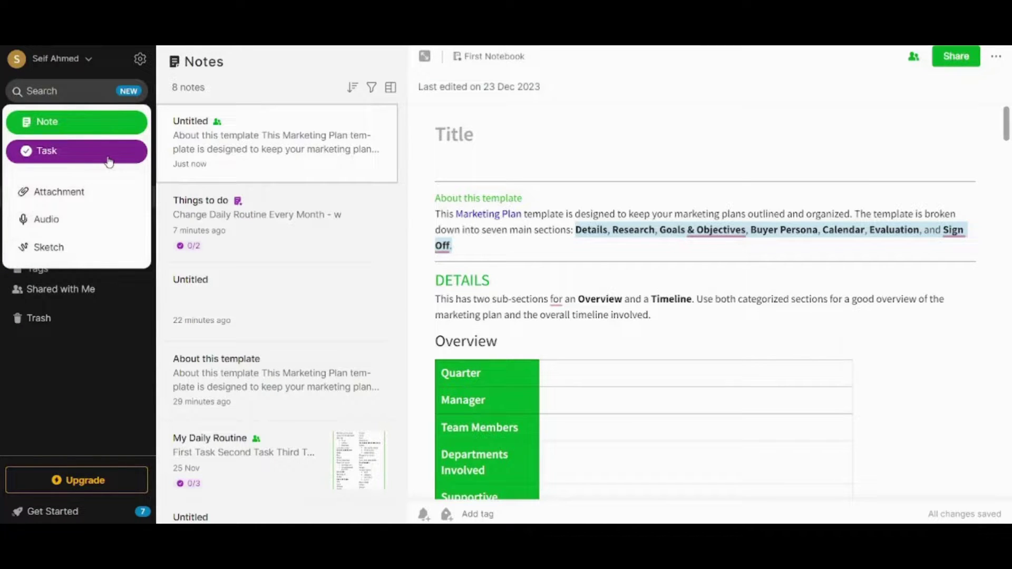
{"action": "left_click", "coordinate": [526, 157]}
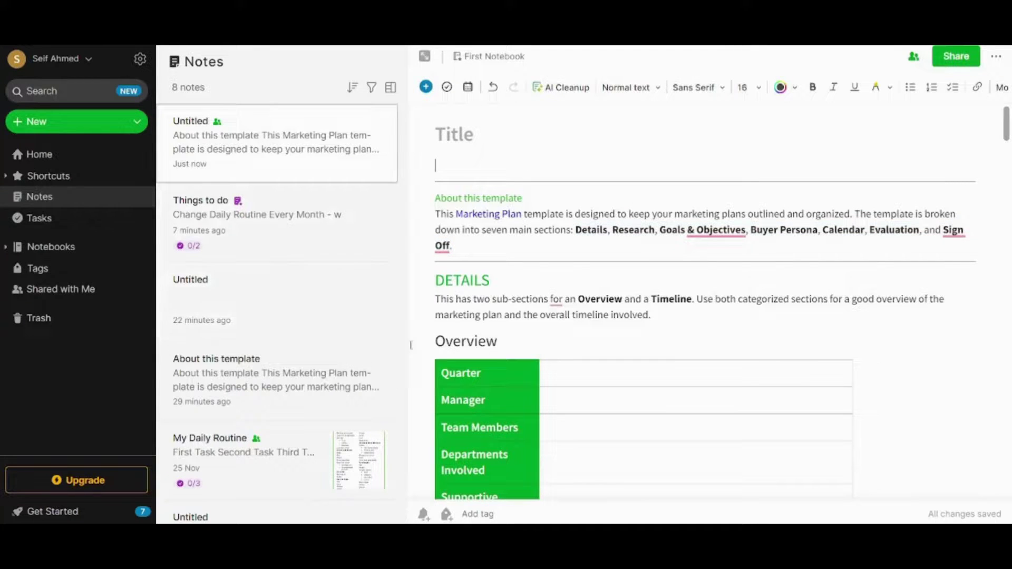
{"action": "left_click_drag", "start_coordinate": [402, 285], "coordinate": [422, 402]}
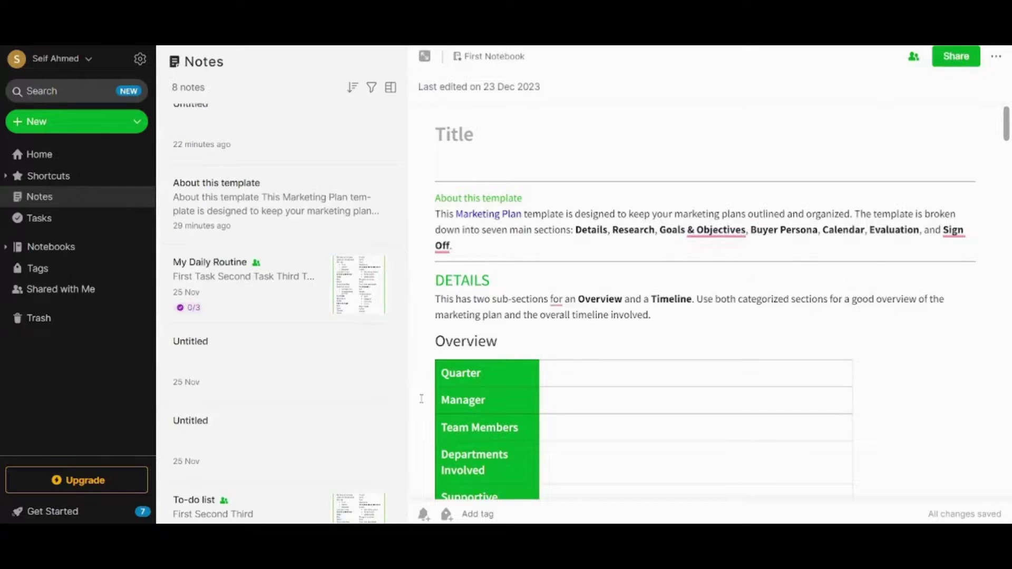
{"action": "left_click", "coordinate": [277, 300]}
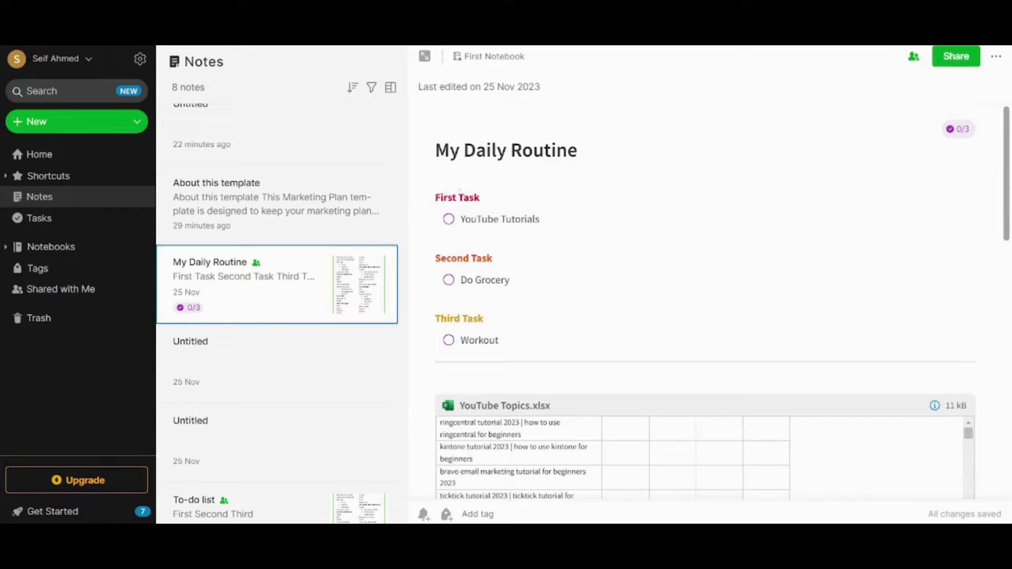
Step: Mark the YouTube Tutorials, Do Grocery and Workout tasks complete
{"action": "left_click", "coordinate": [448, 218]}
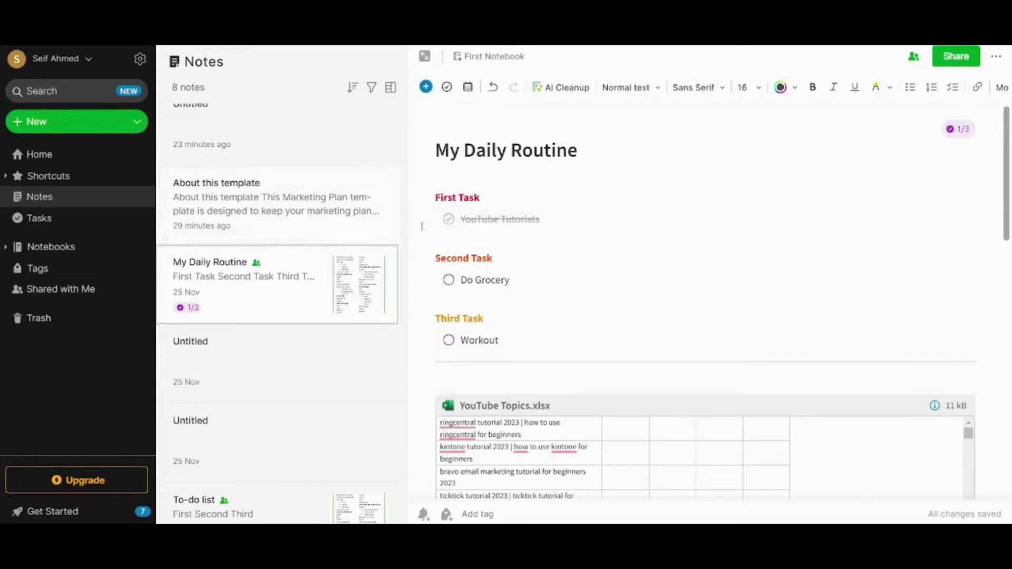
{"action": "left_click", "coordinate": [448, 280]}
{"action": "left_click", "coordinate": [449, 342]}
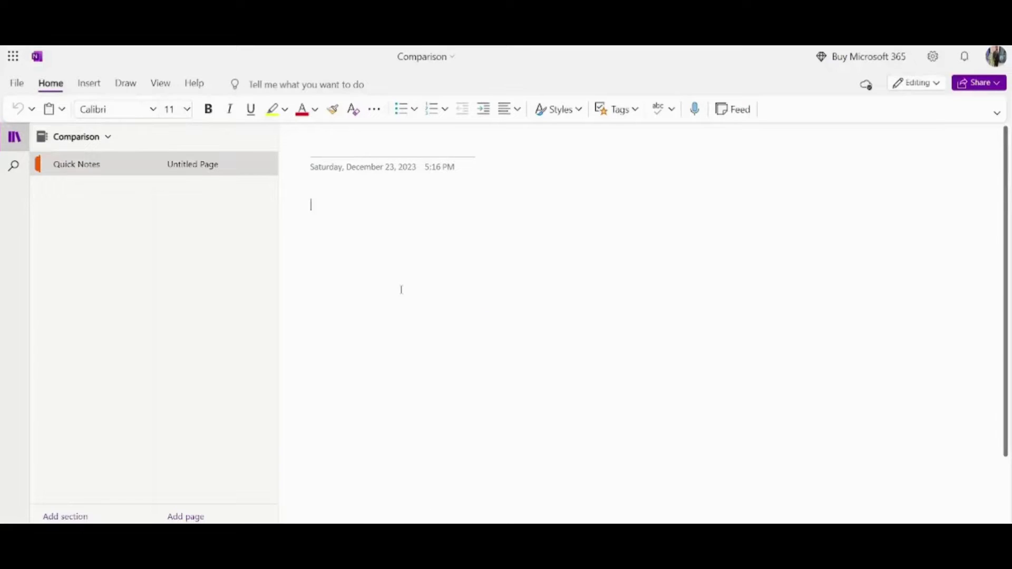
Step: Draw a black freehand loop near the page top, then try the blue and red pens
{"action": "left_click", "coordinate": [126, 89]}
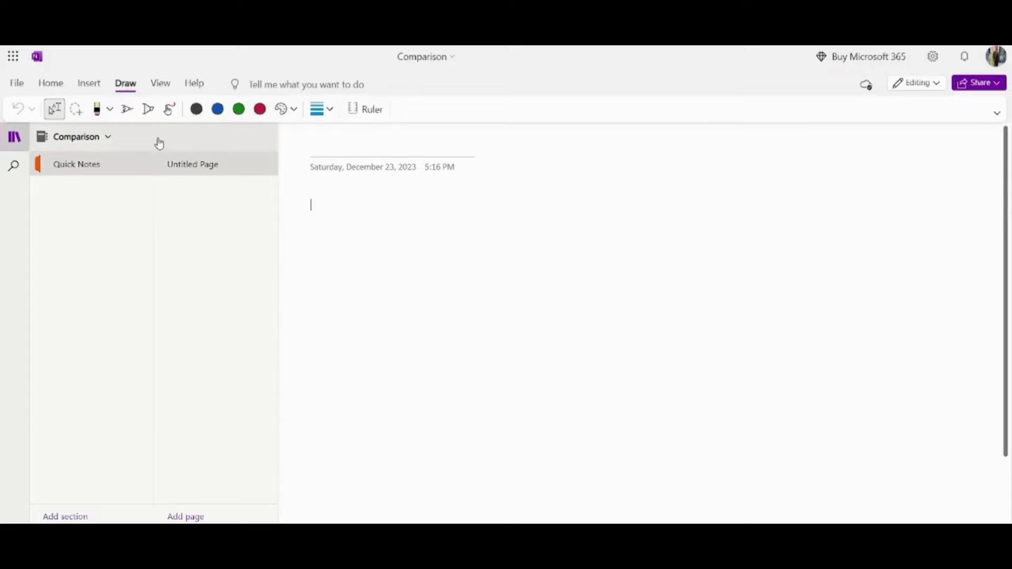
{"action": "left_click", "coordinate": [196, 110]}
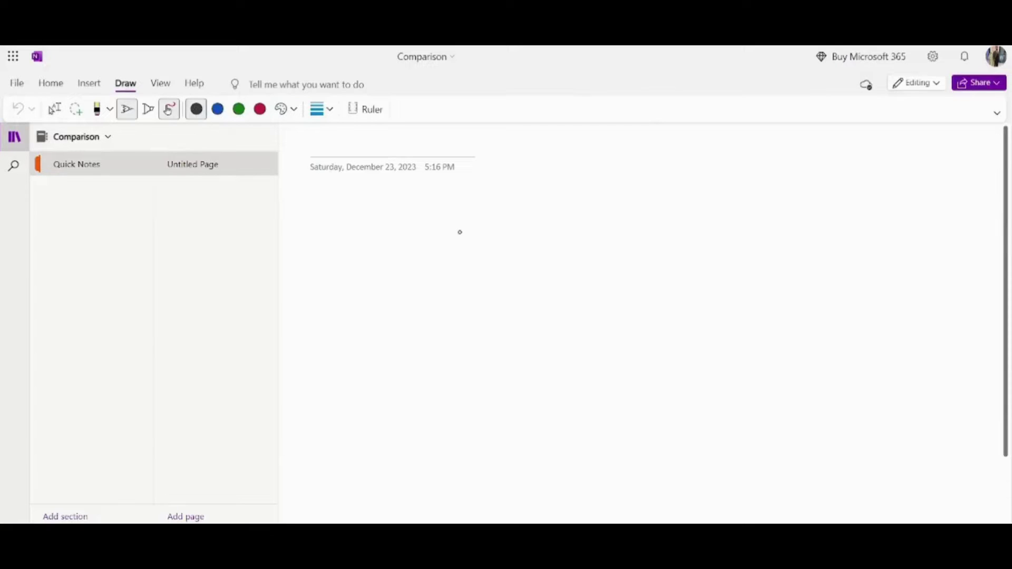
{"action": "mouse_move", "coordinate": [460, 233]}
{"action": "left_mouse_down"}
{"action": "mouse_move", "coordinate": [438, 231]}
{"action": "mouse_move", "coordinate": [552, 242]}
{"action": "mouse_move", "coordinate": [431, 238]}
{"action": "left_mouse_up"}
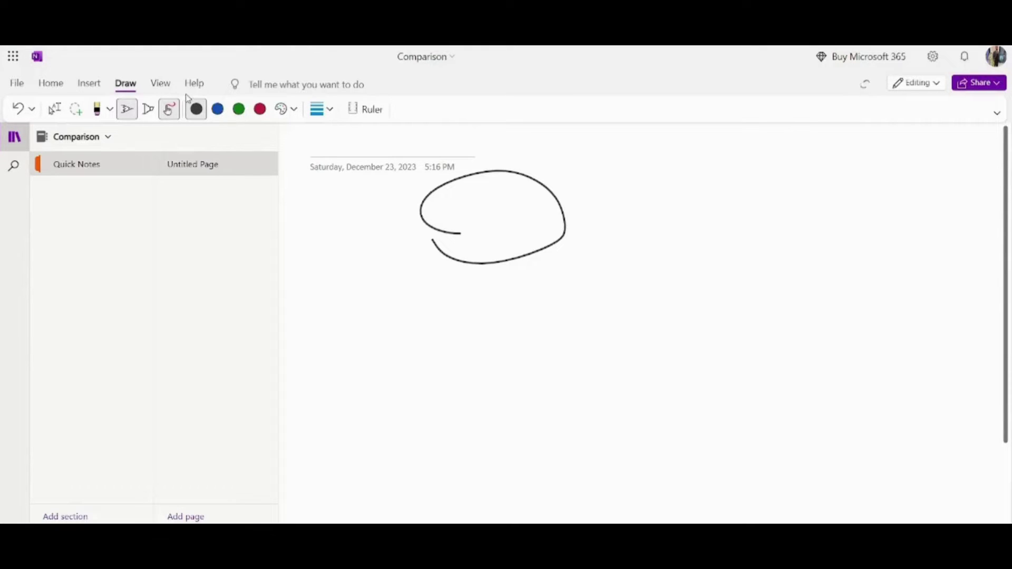
{"action": "left_click", "coordinate": [217, 109]}
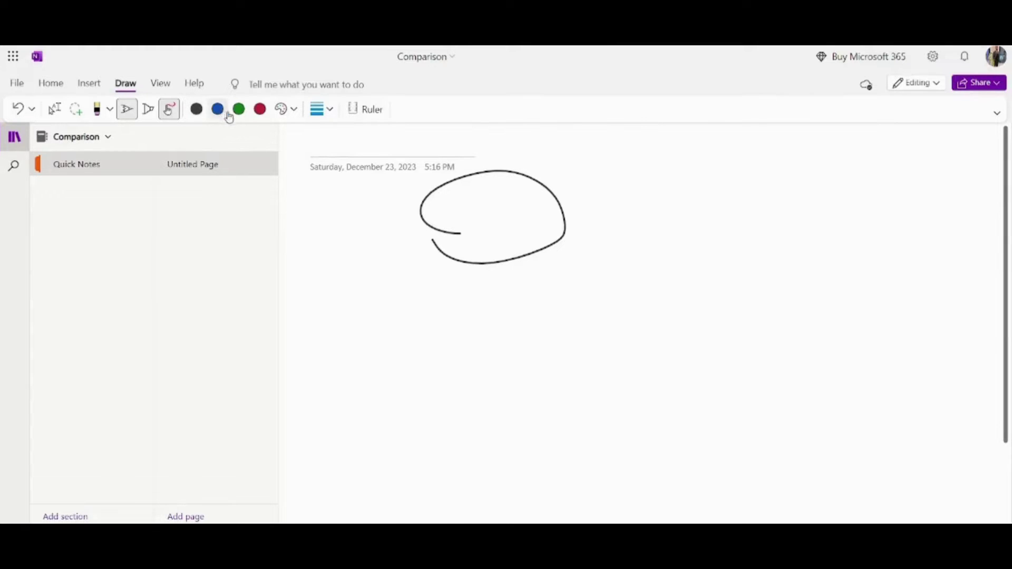
{"action": "left_click", "coordinate": [260, 109]}
{"action": "key", "text": "alt+h"}
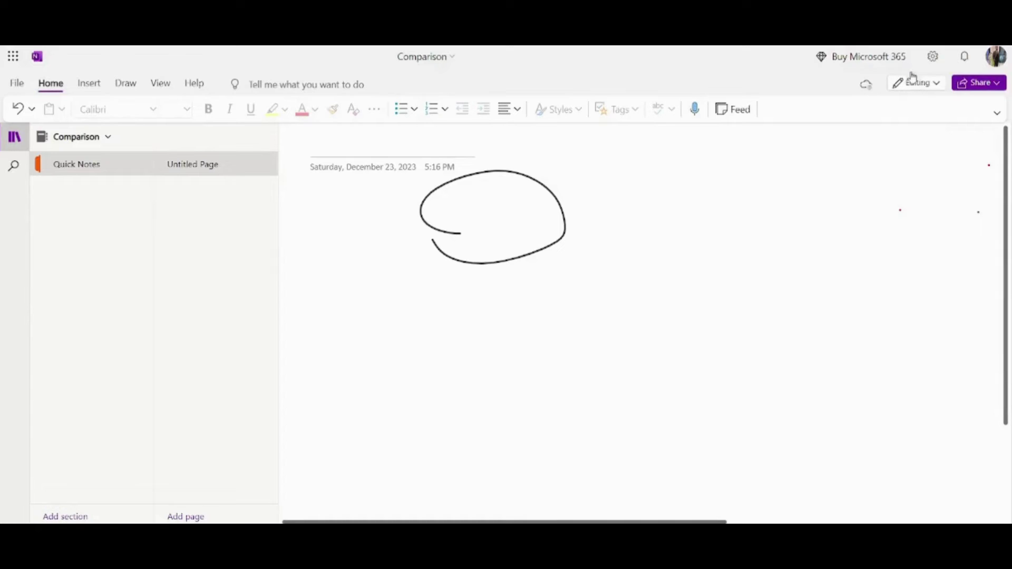
{"action": "left_click", "coordinate": [926, 84]}
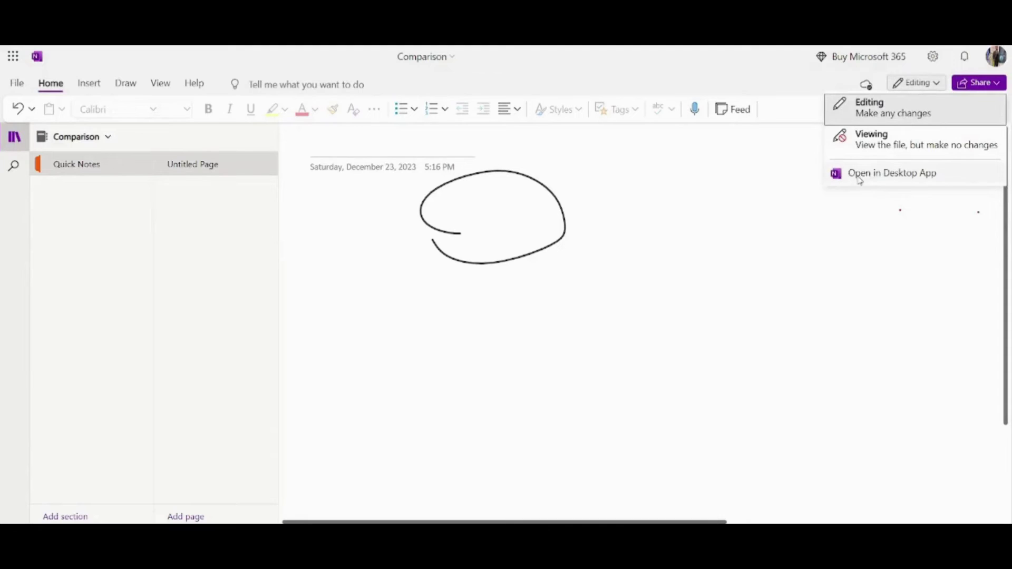
{"action": "left_click", "coordinate": [682, 167]}
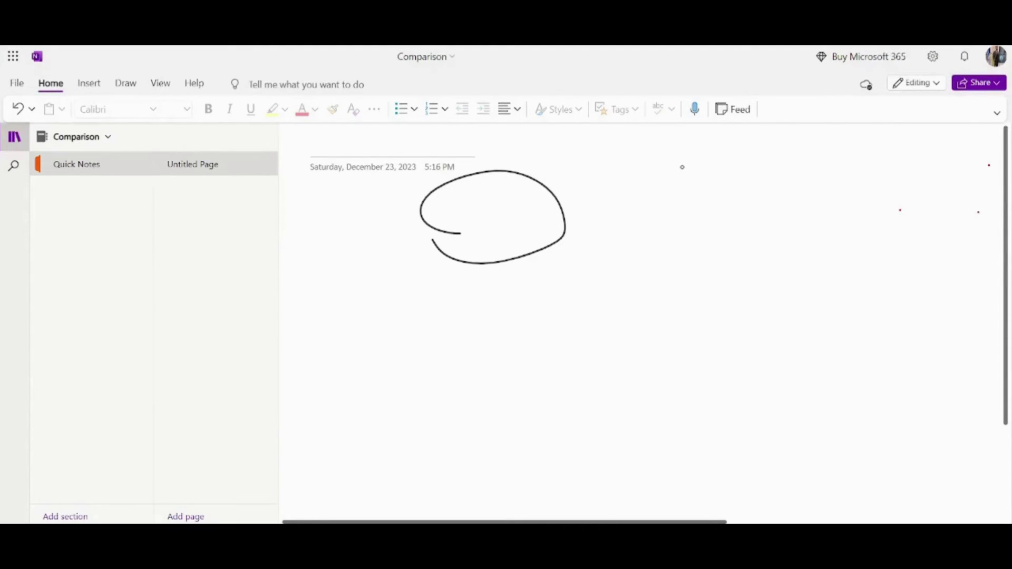